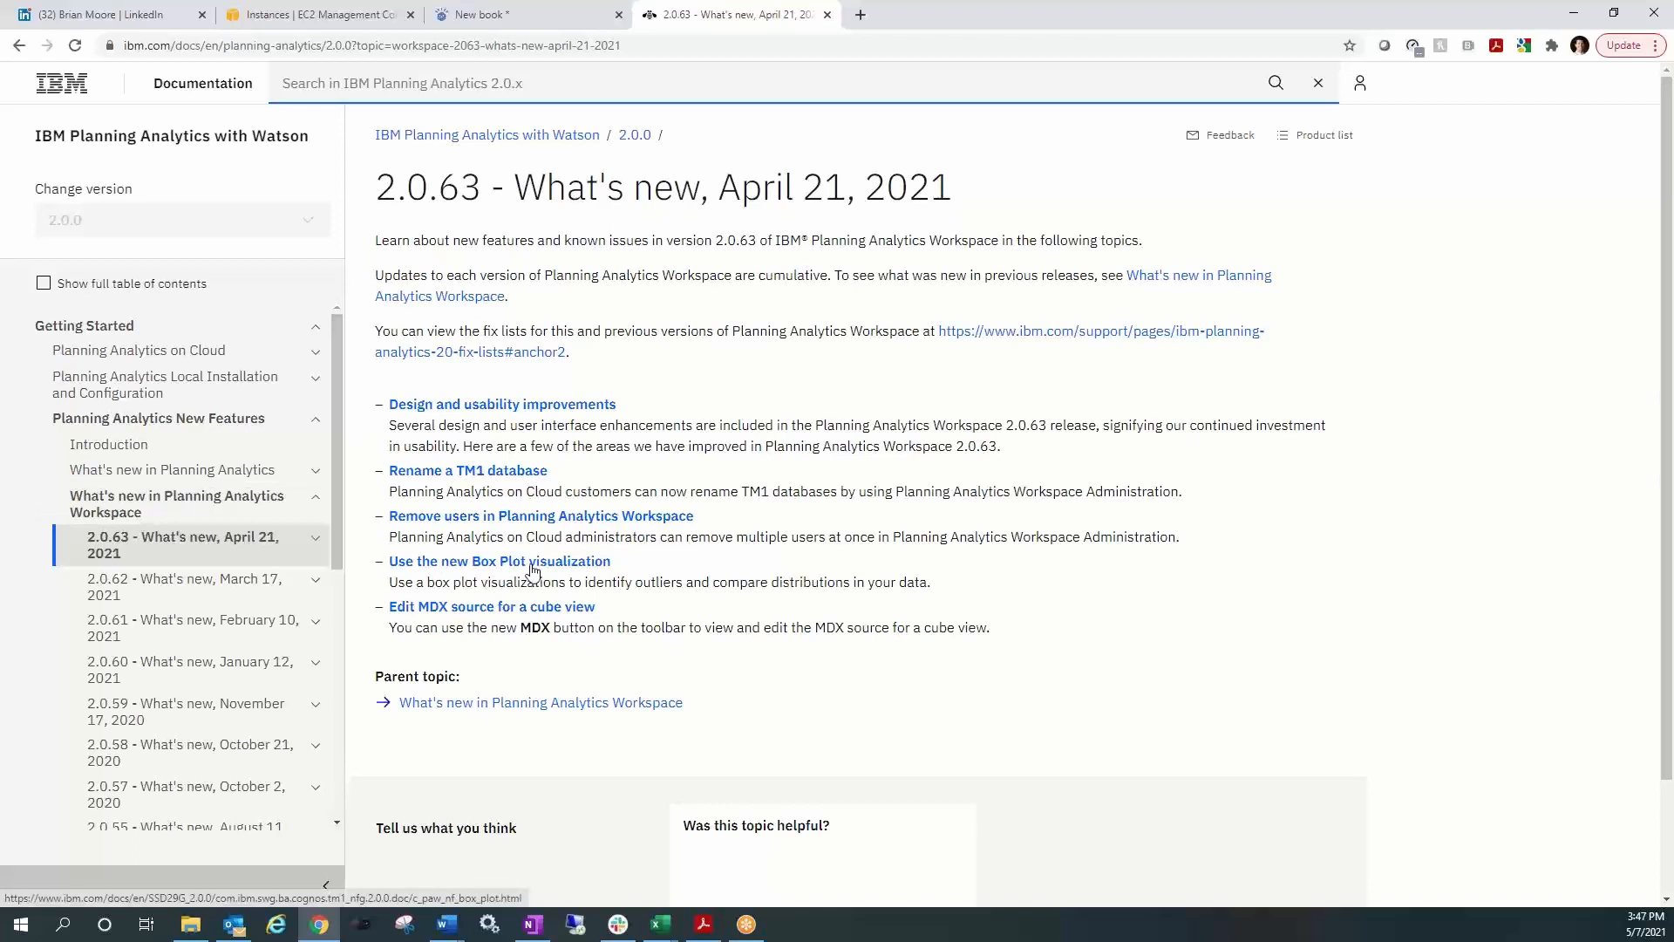
Open the help topic on the new Box Plot visualization to read it, and return to the New book workbook
click(563, 568)
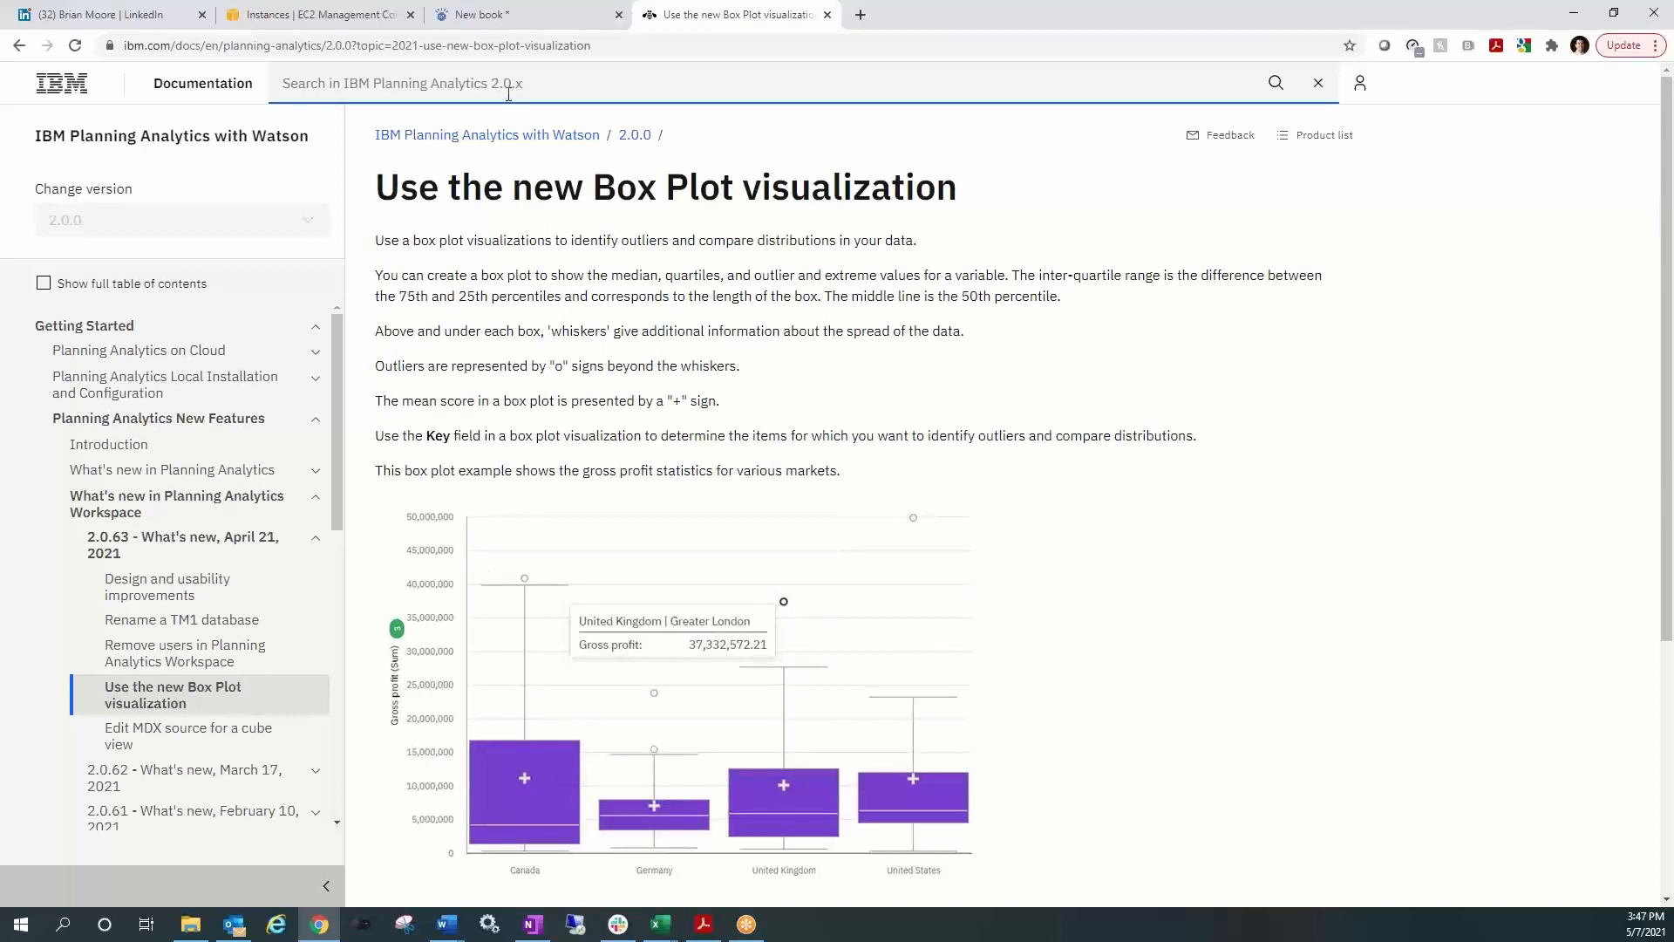
click(523, 15)
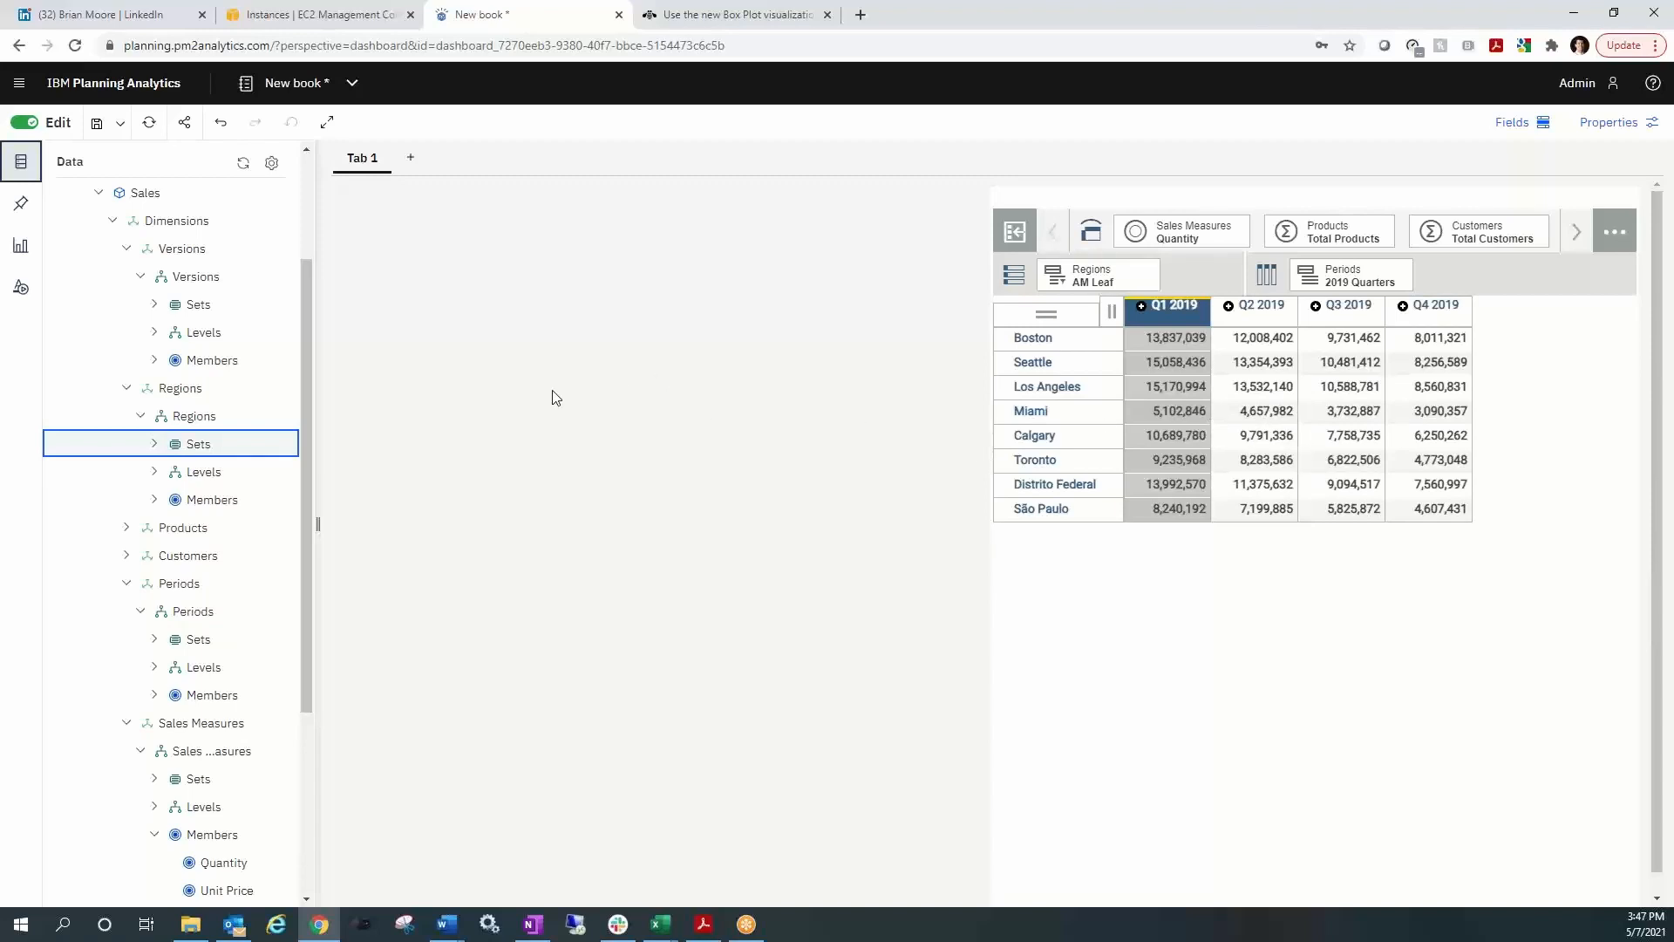
Add a Box plot visualization beside the exploration and extend its lower edge to match the exploration's height
click(21, 251)
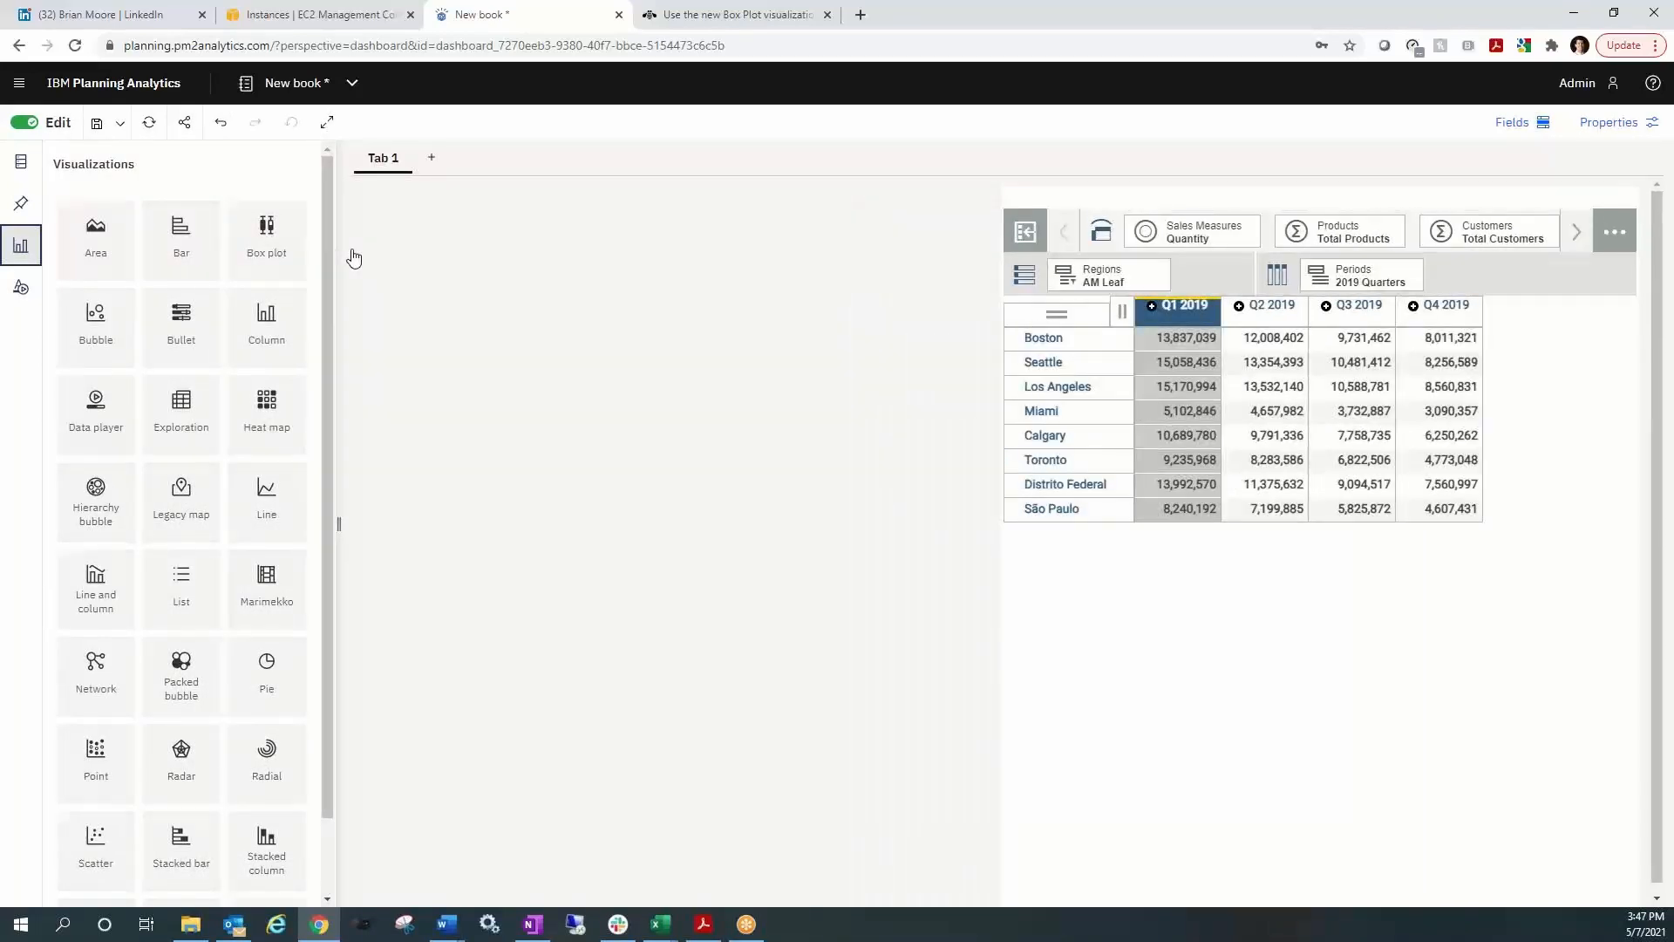
click(270, 248)
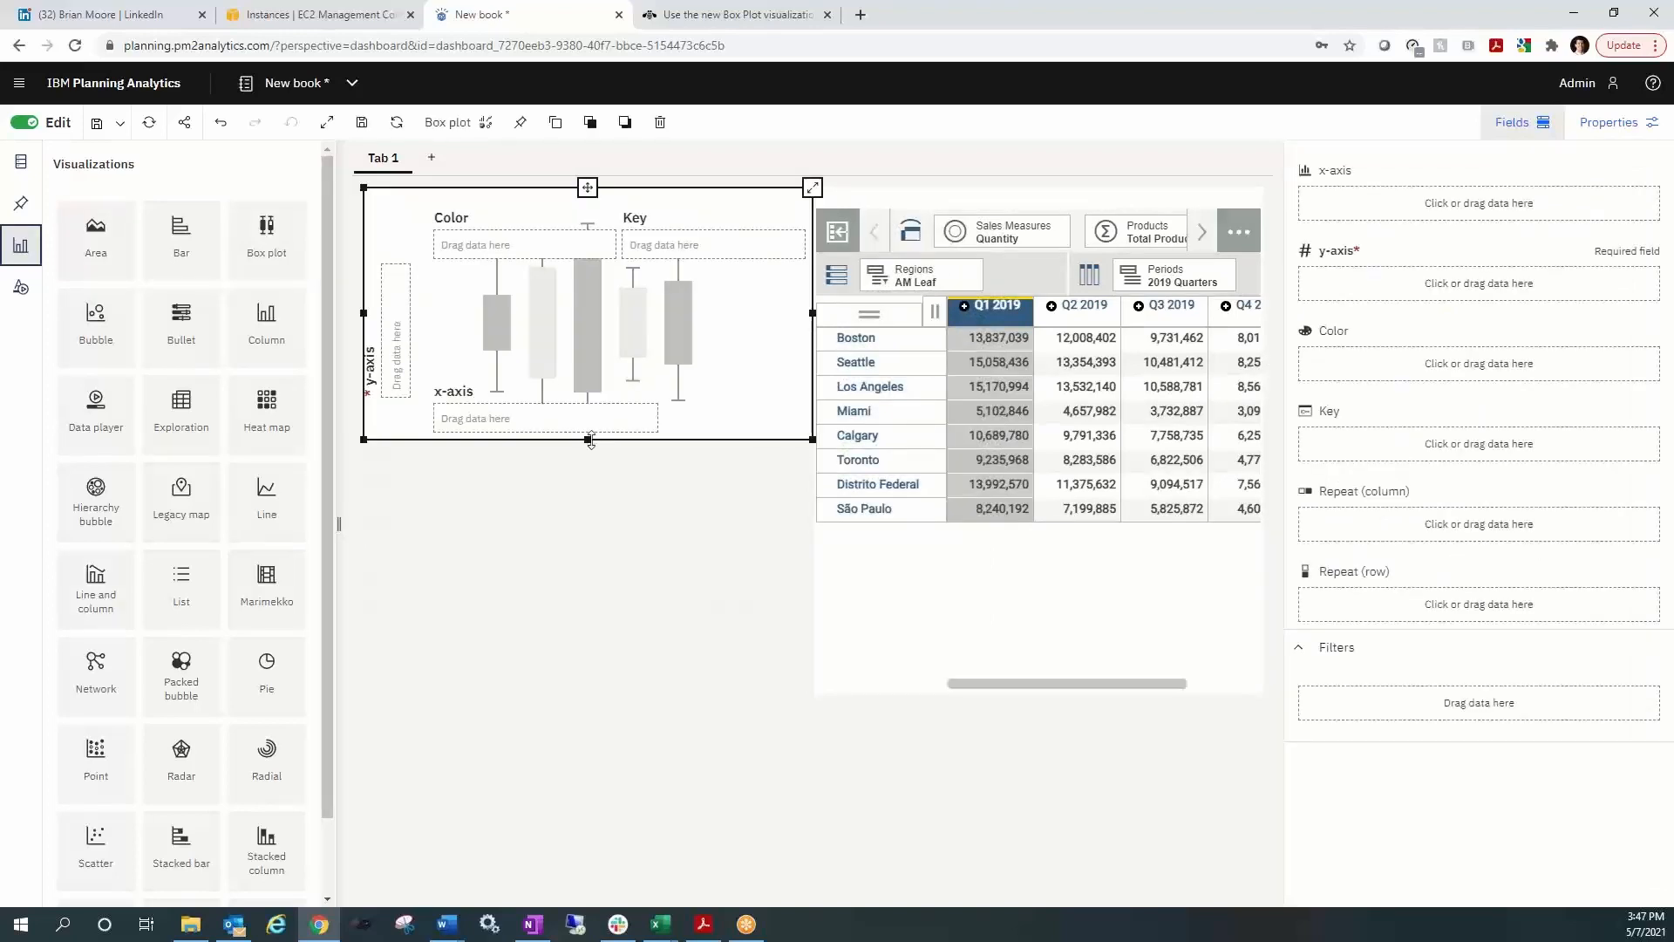
drag(587, 440, 621, 695)
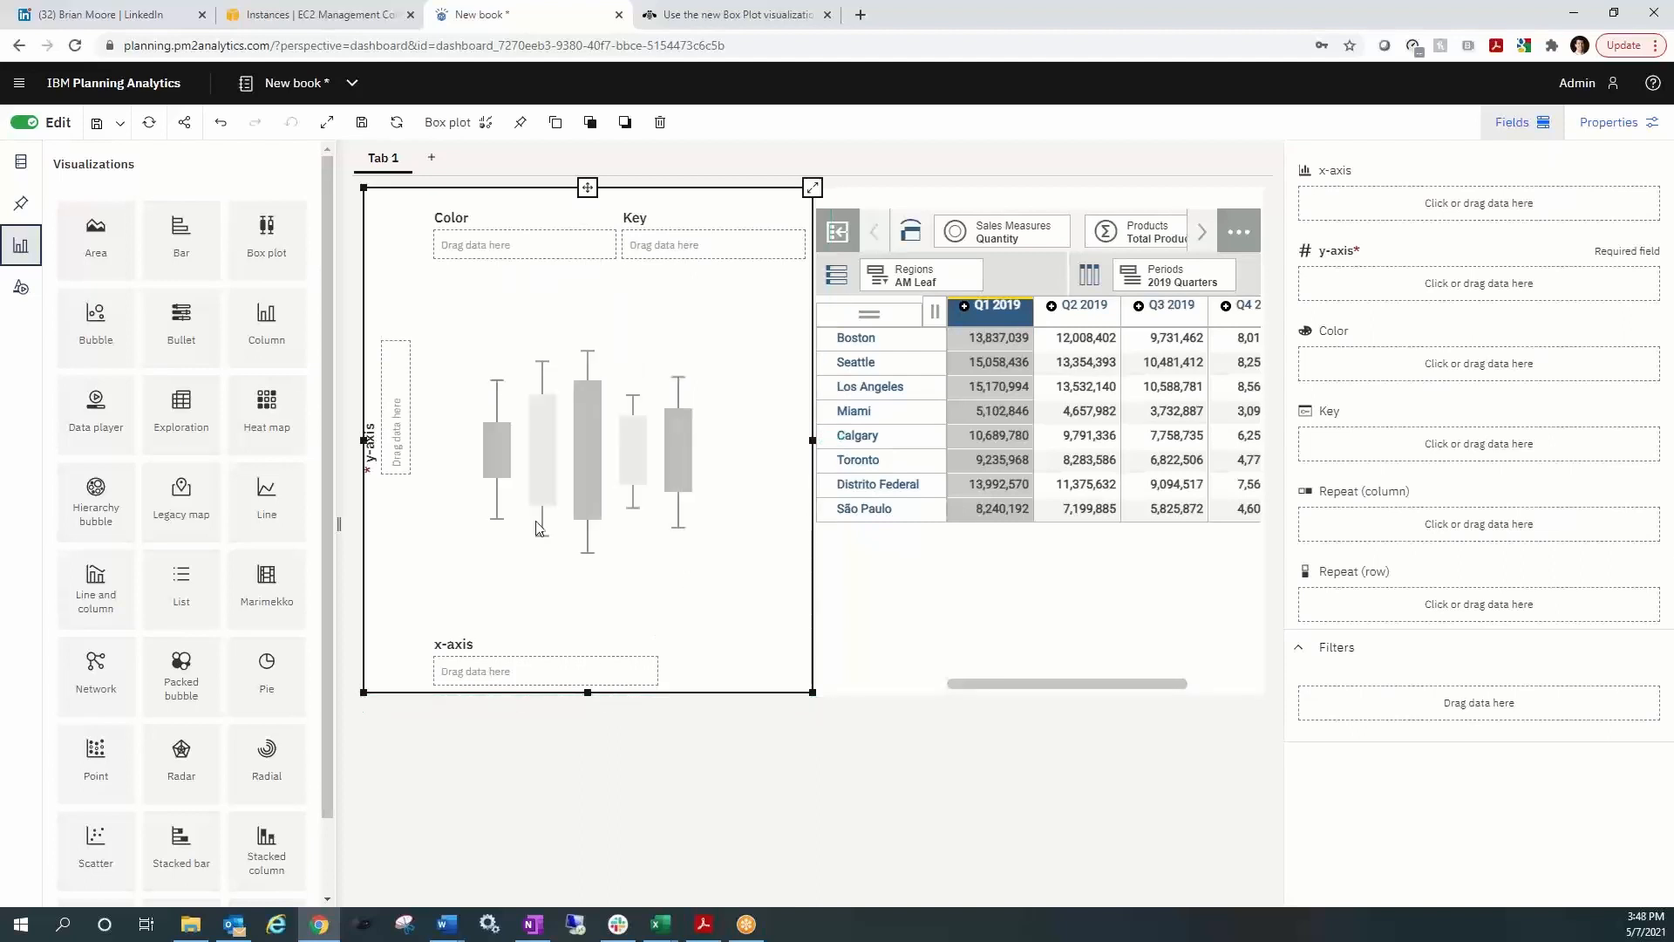
click(19, 250)
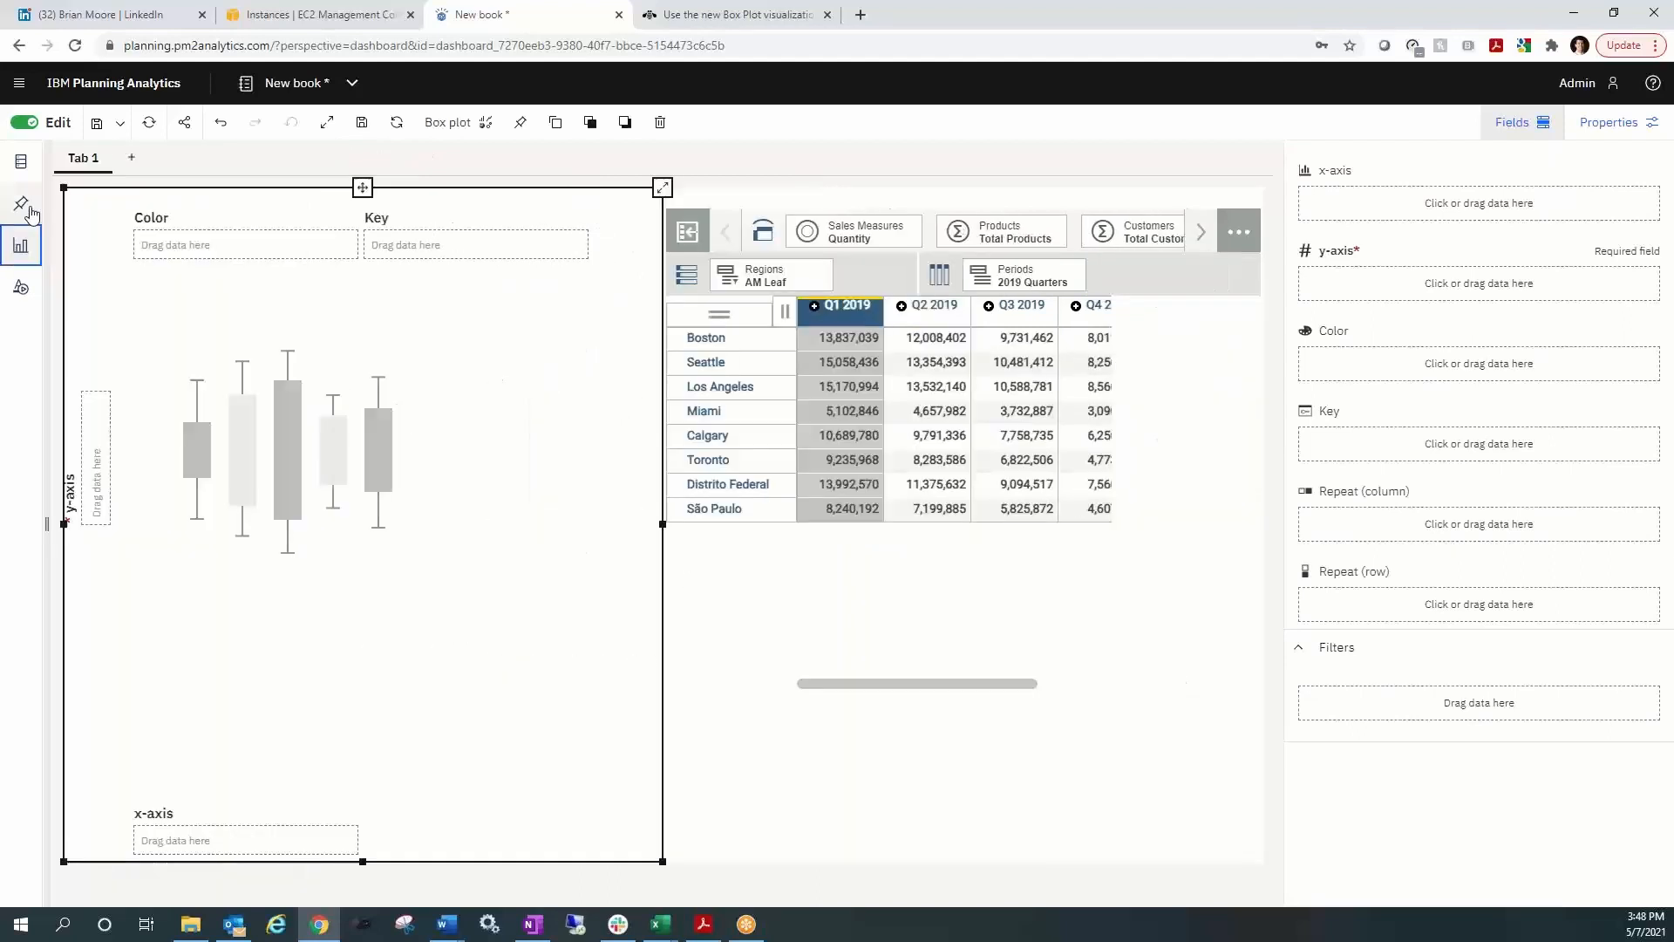
Assign the Quantity member of Sales Measures in the Sales cube to the box plot's y-axis
click(21, 161)
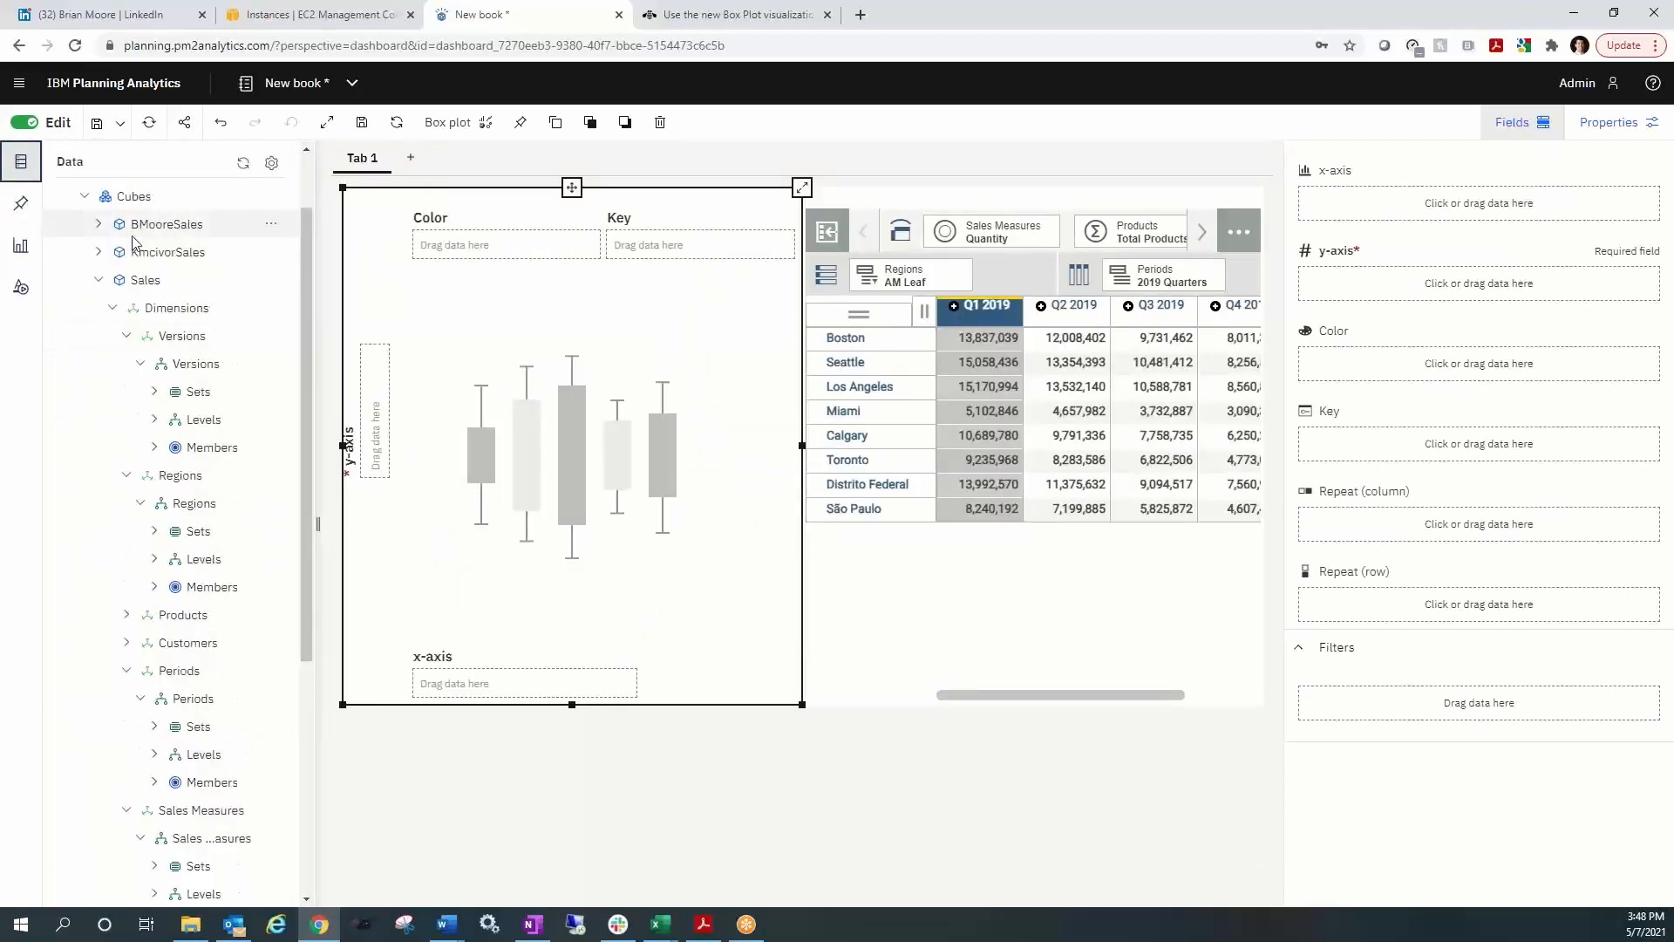
scroll(169, 288, down, 1)
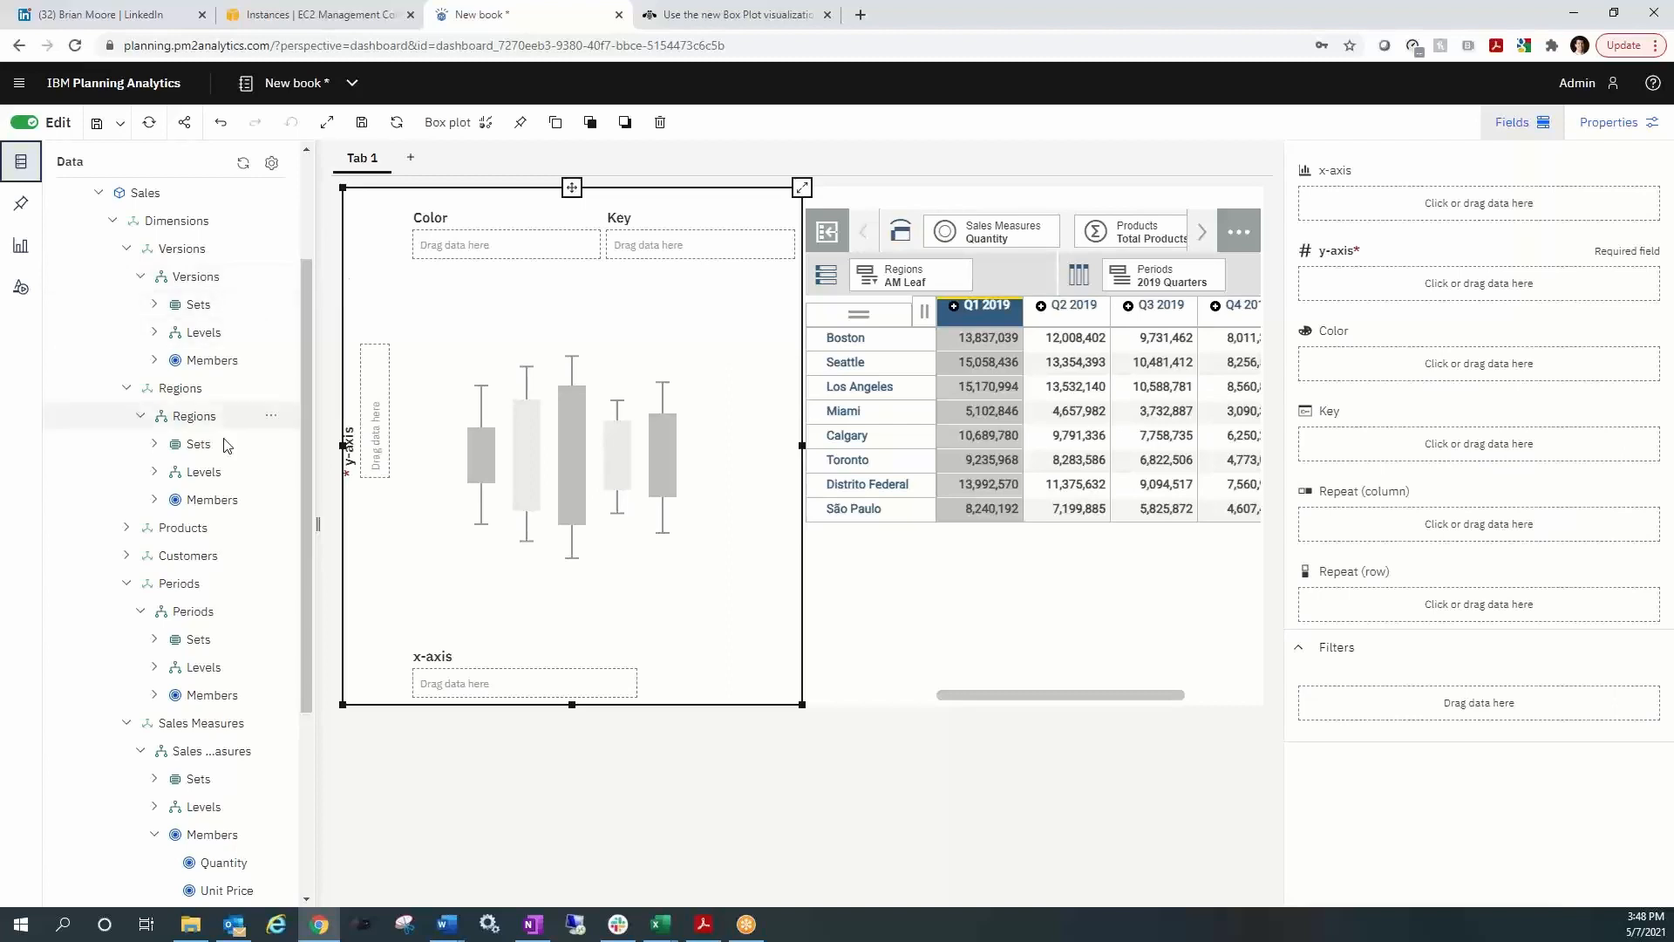
click(209, 863)
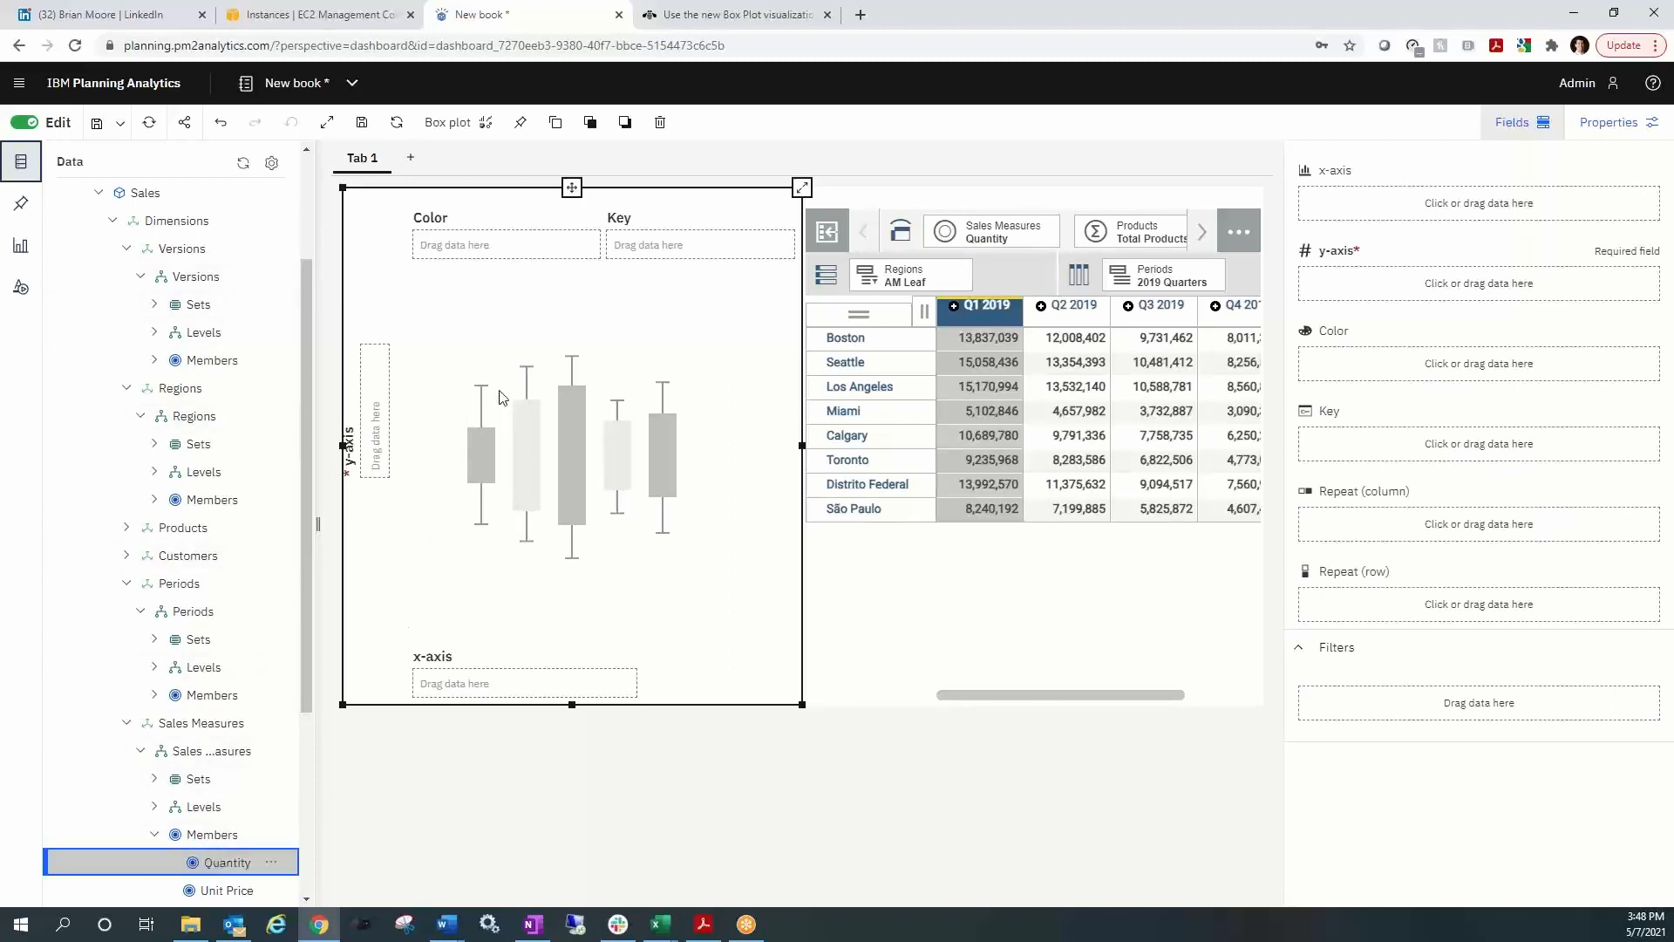
click(383, 447)
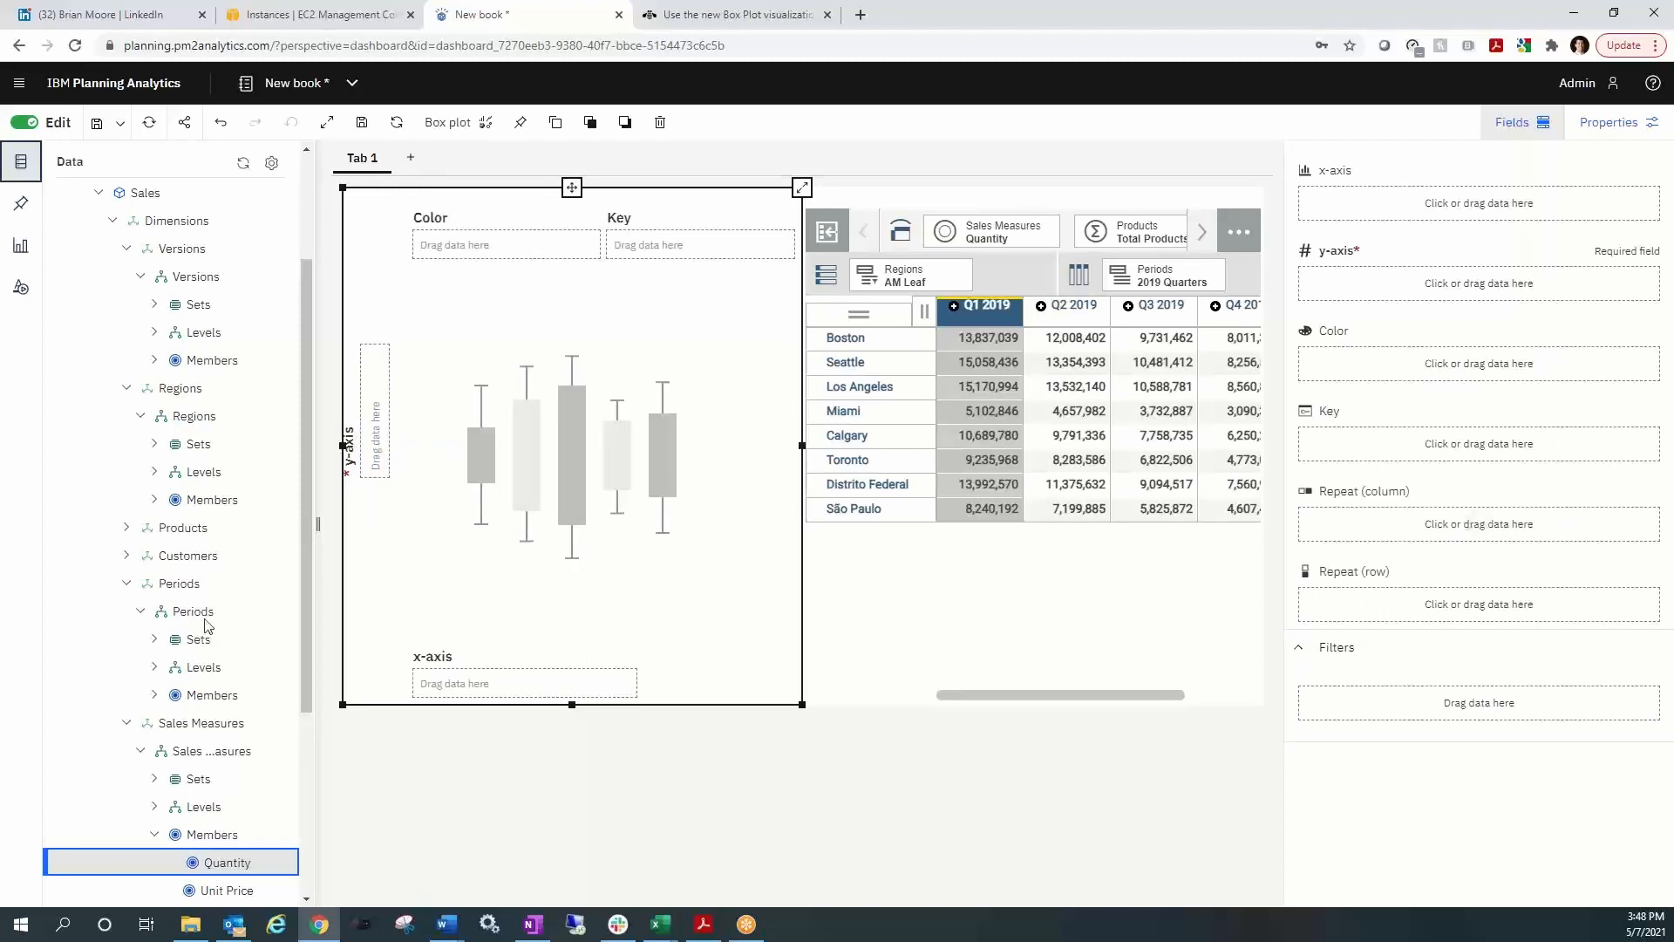
Assign the 2019 Quarters set of the Periods dimension to the box plot's x-axis
click(154, 645)
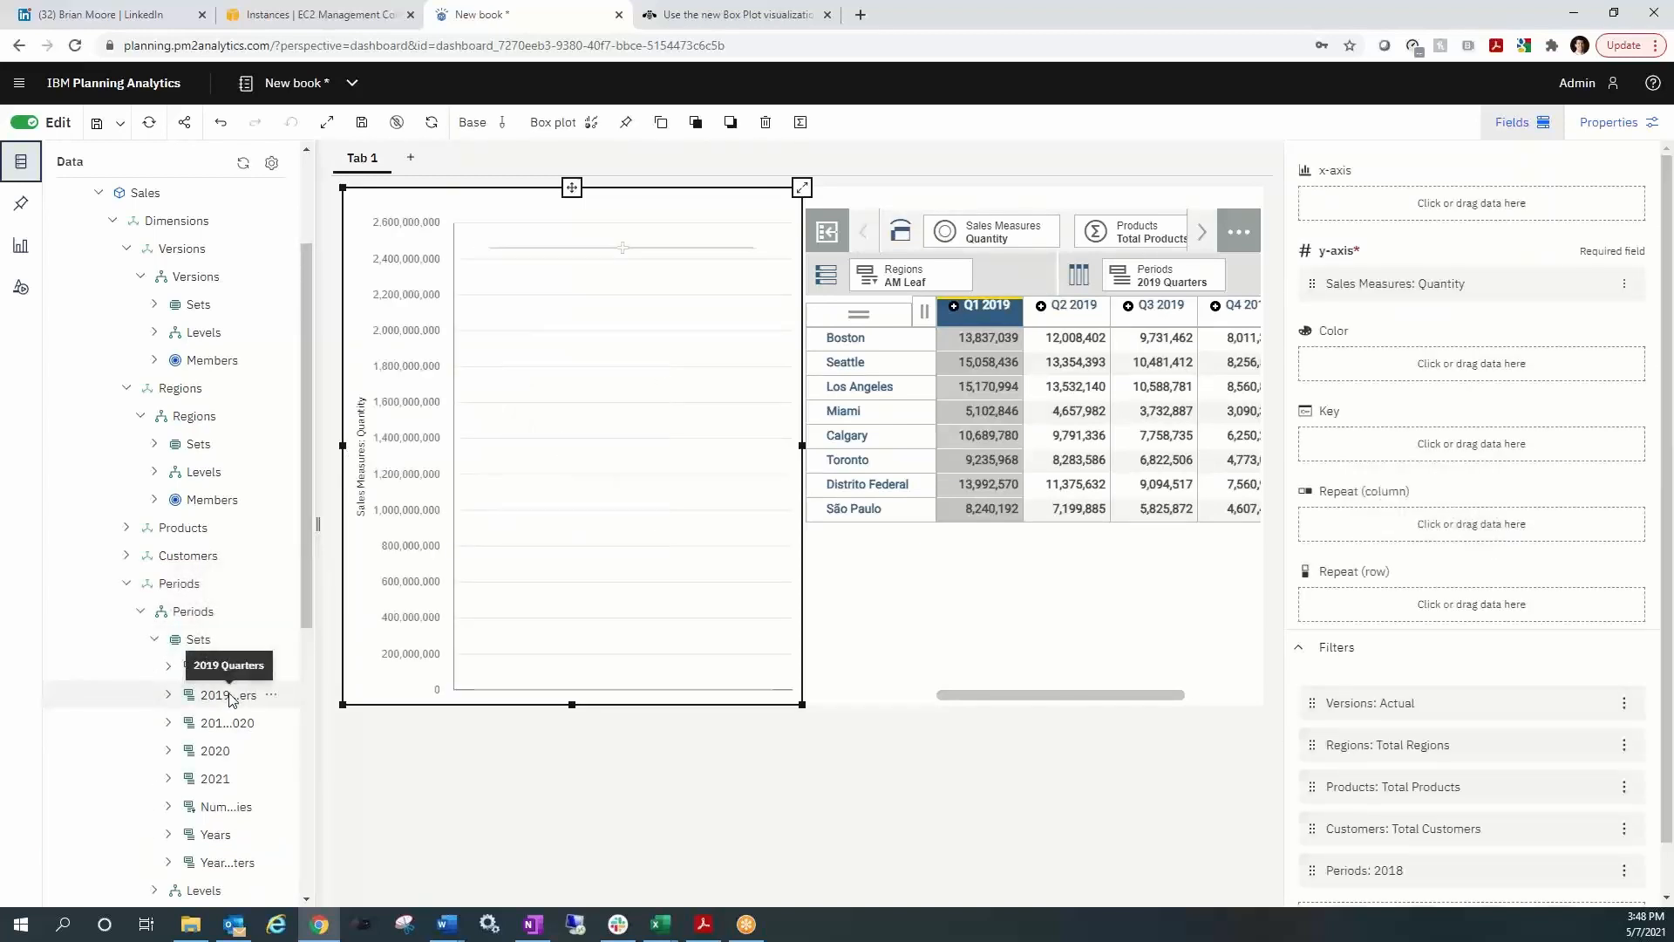
drag(232, 698, 1424, 206)
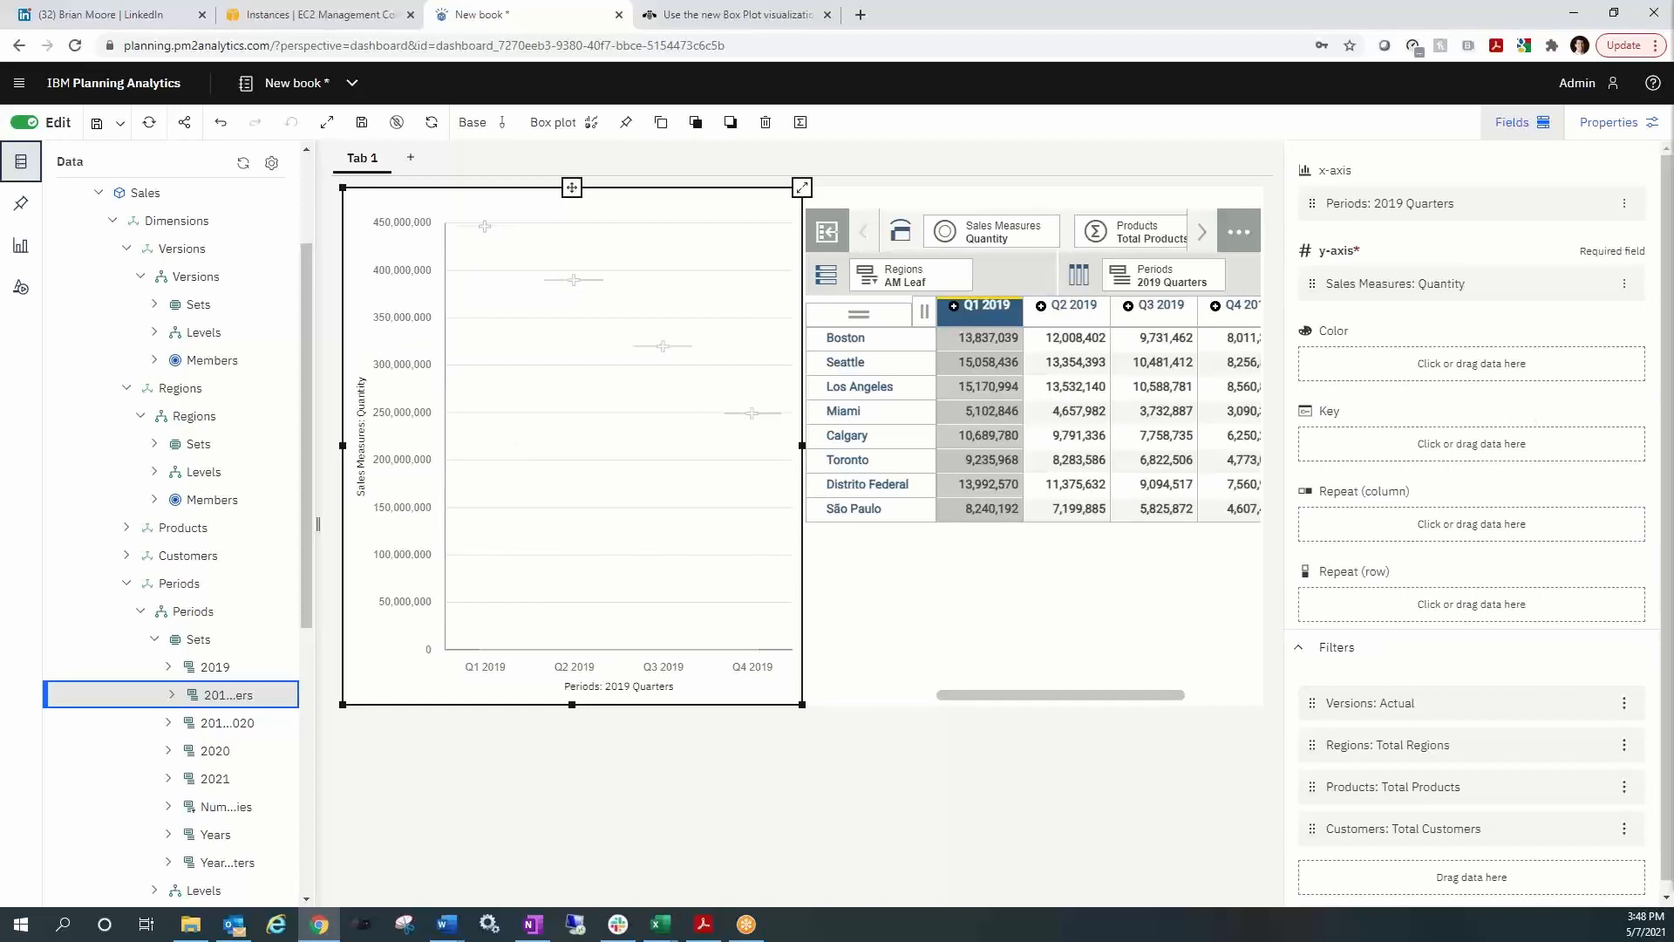
key(alt+Tab)
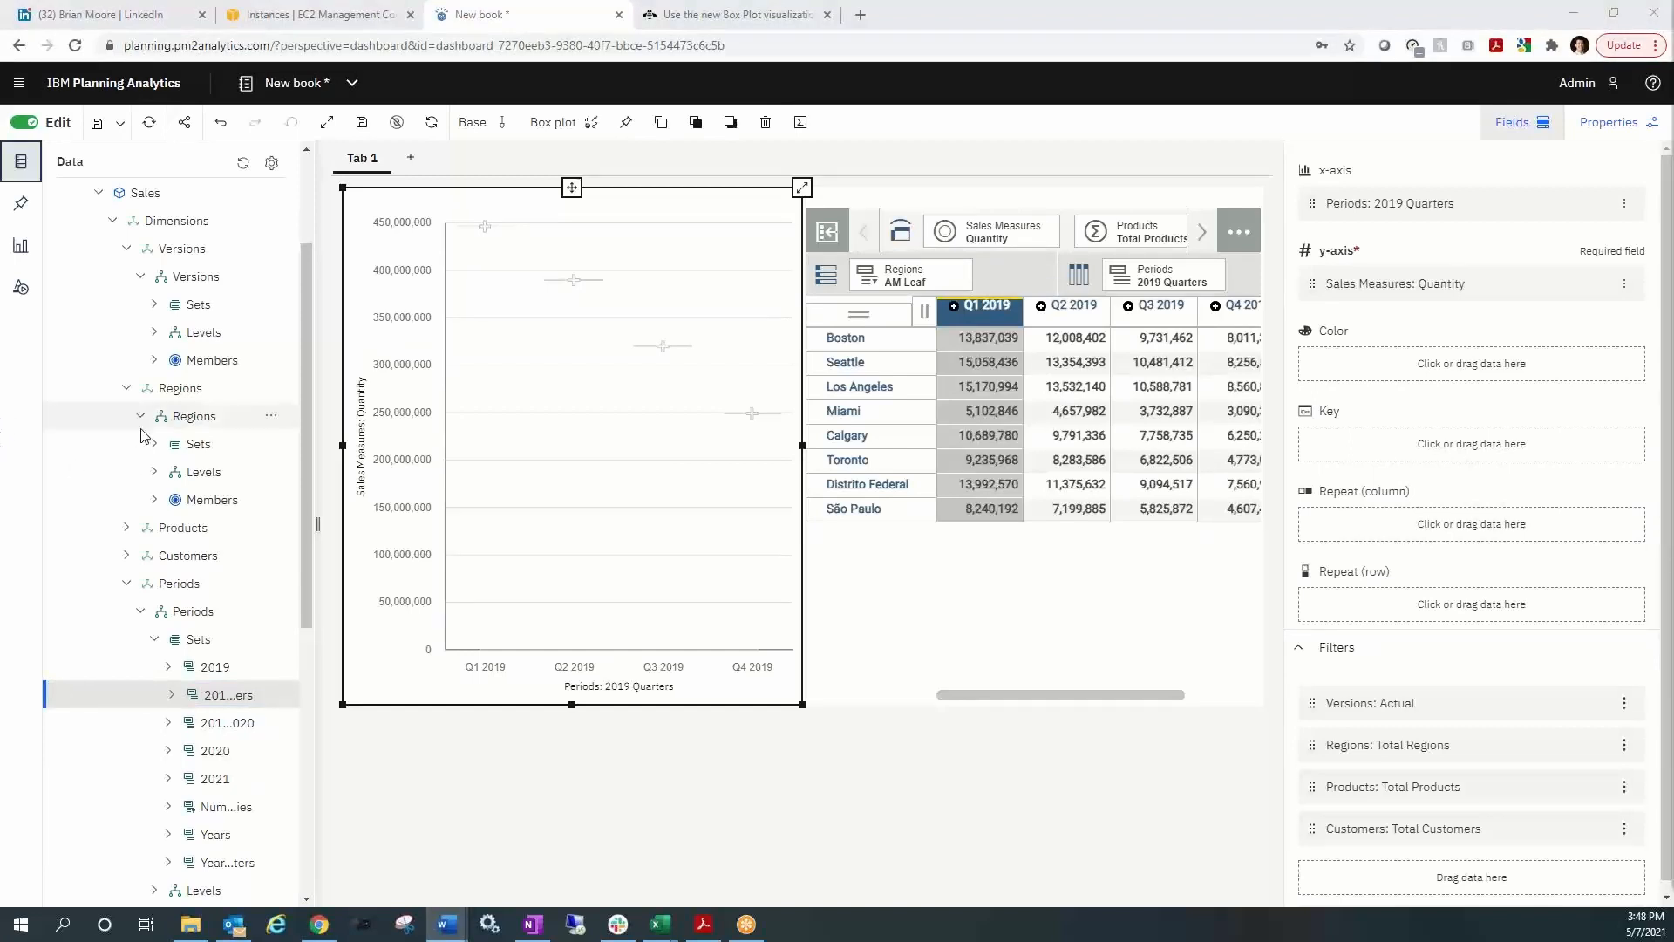
Color the box plot by the ActBud set of the Versions dimension
click(154, 304)
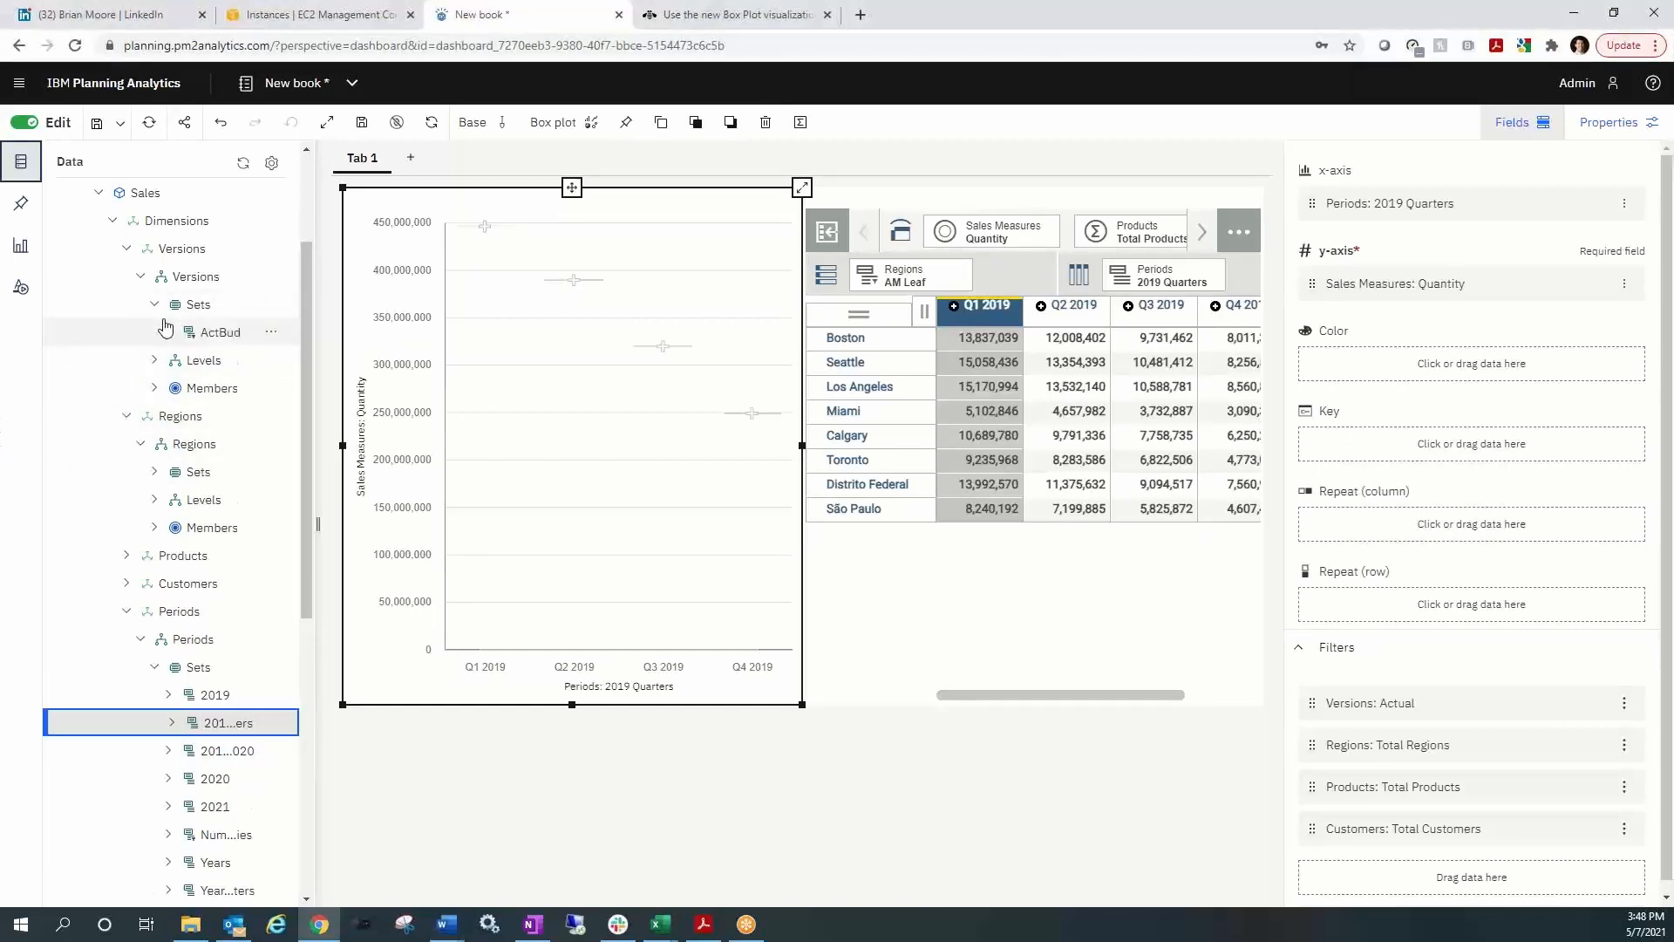
click(220, 337)
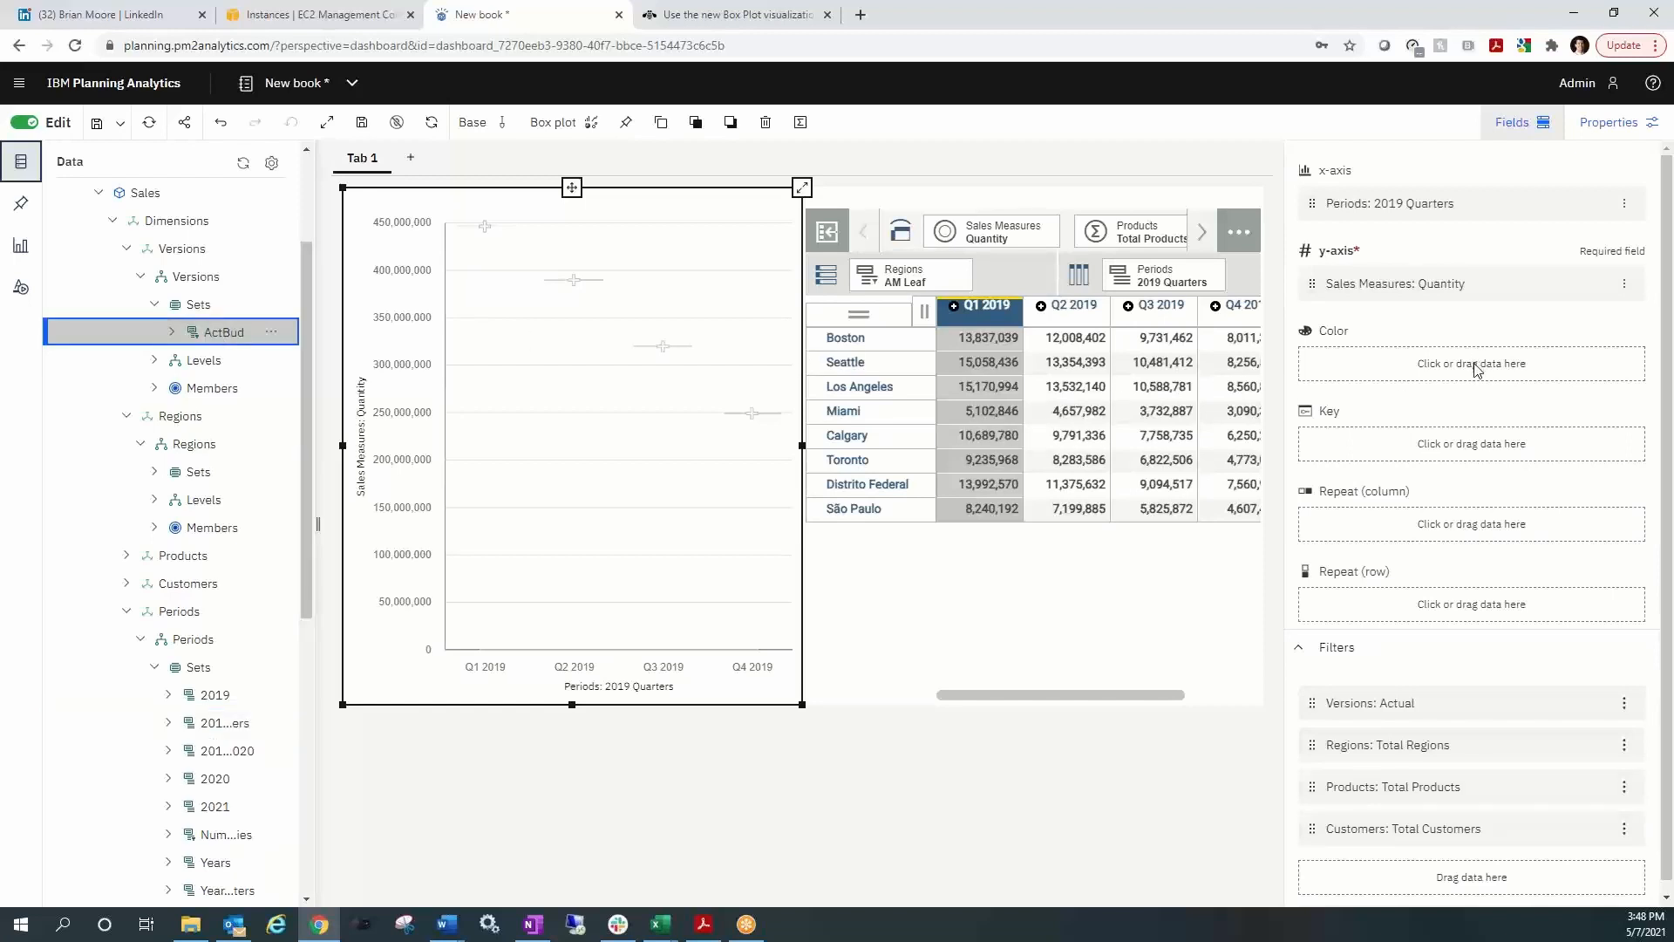
drag(1476, 369, 1477, 369)
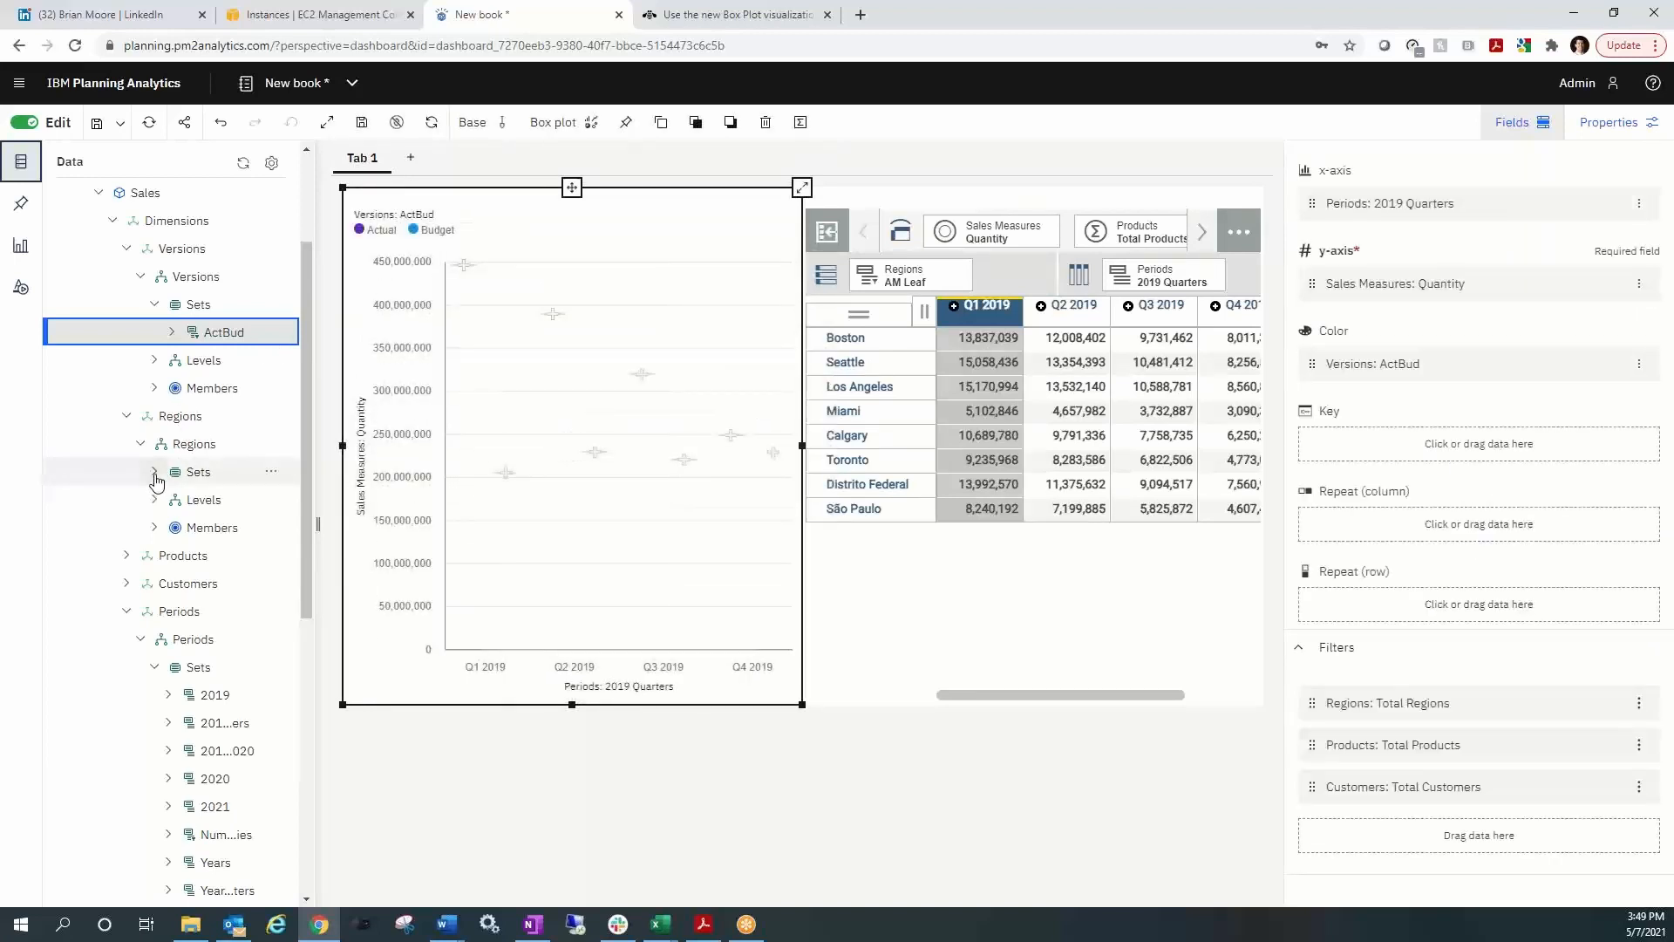
Set the AM Leaf set of the Regions dimension as the box plot's Key and hide the field assignments
click(155, 475)
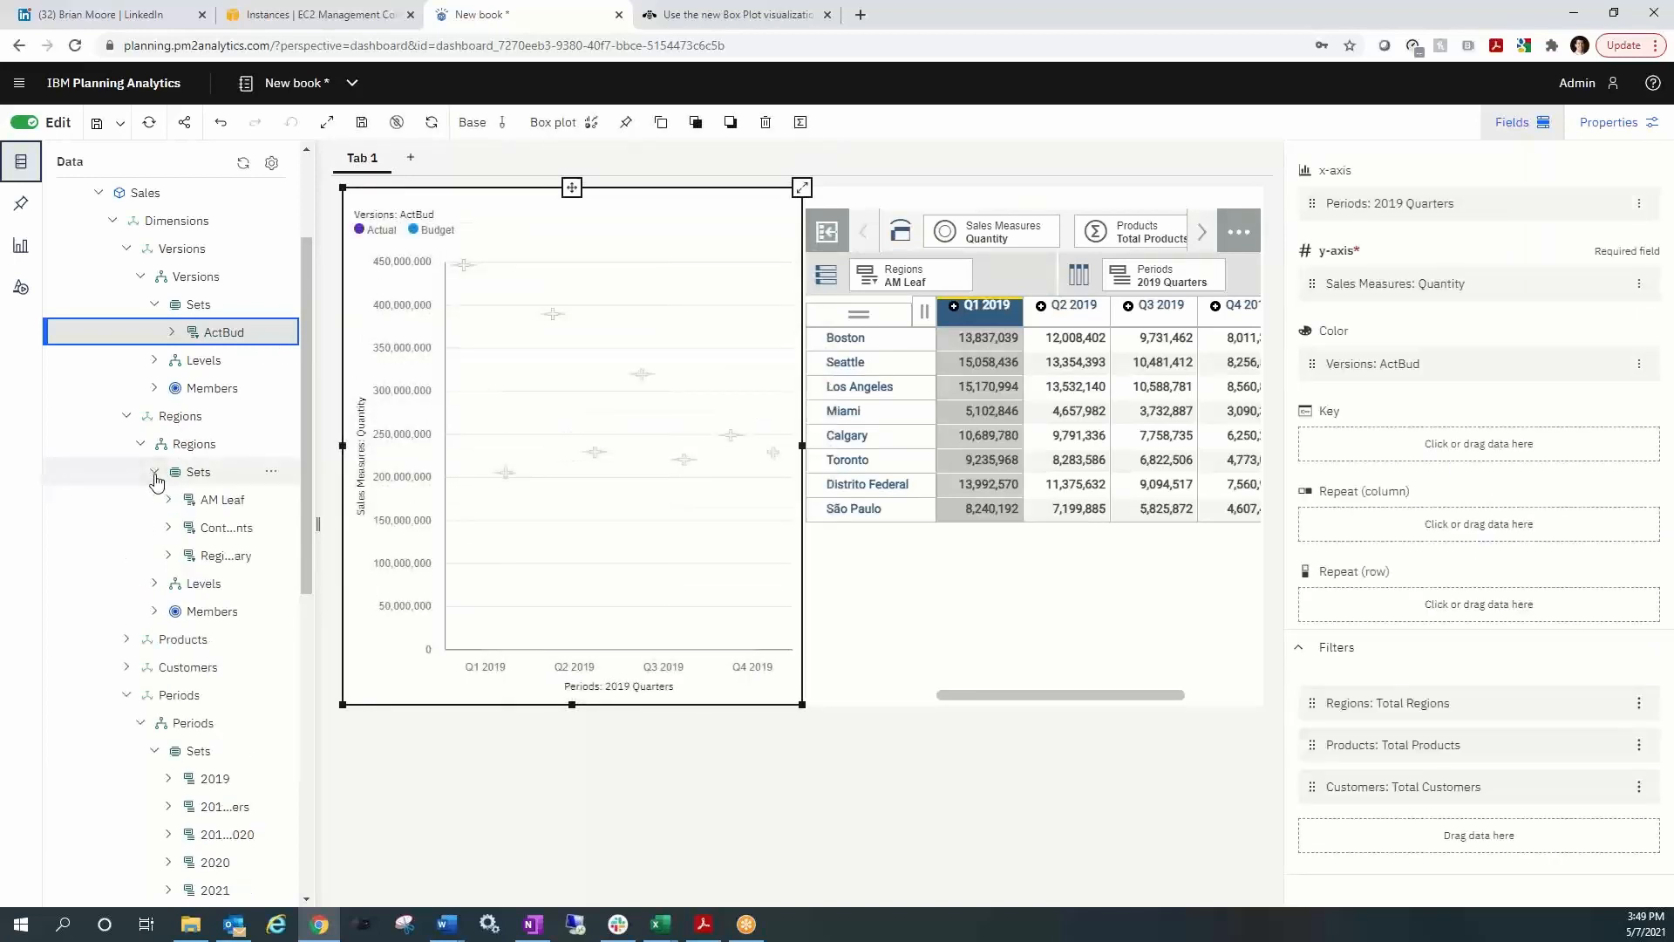
click(222, 503)
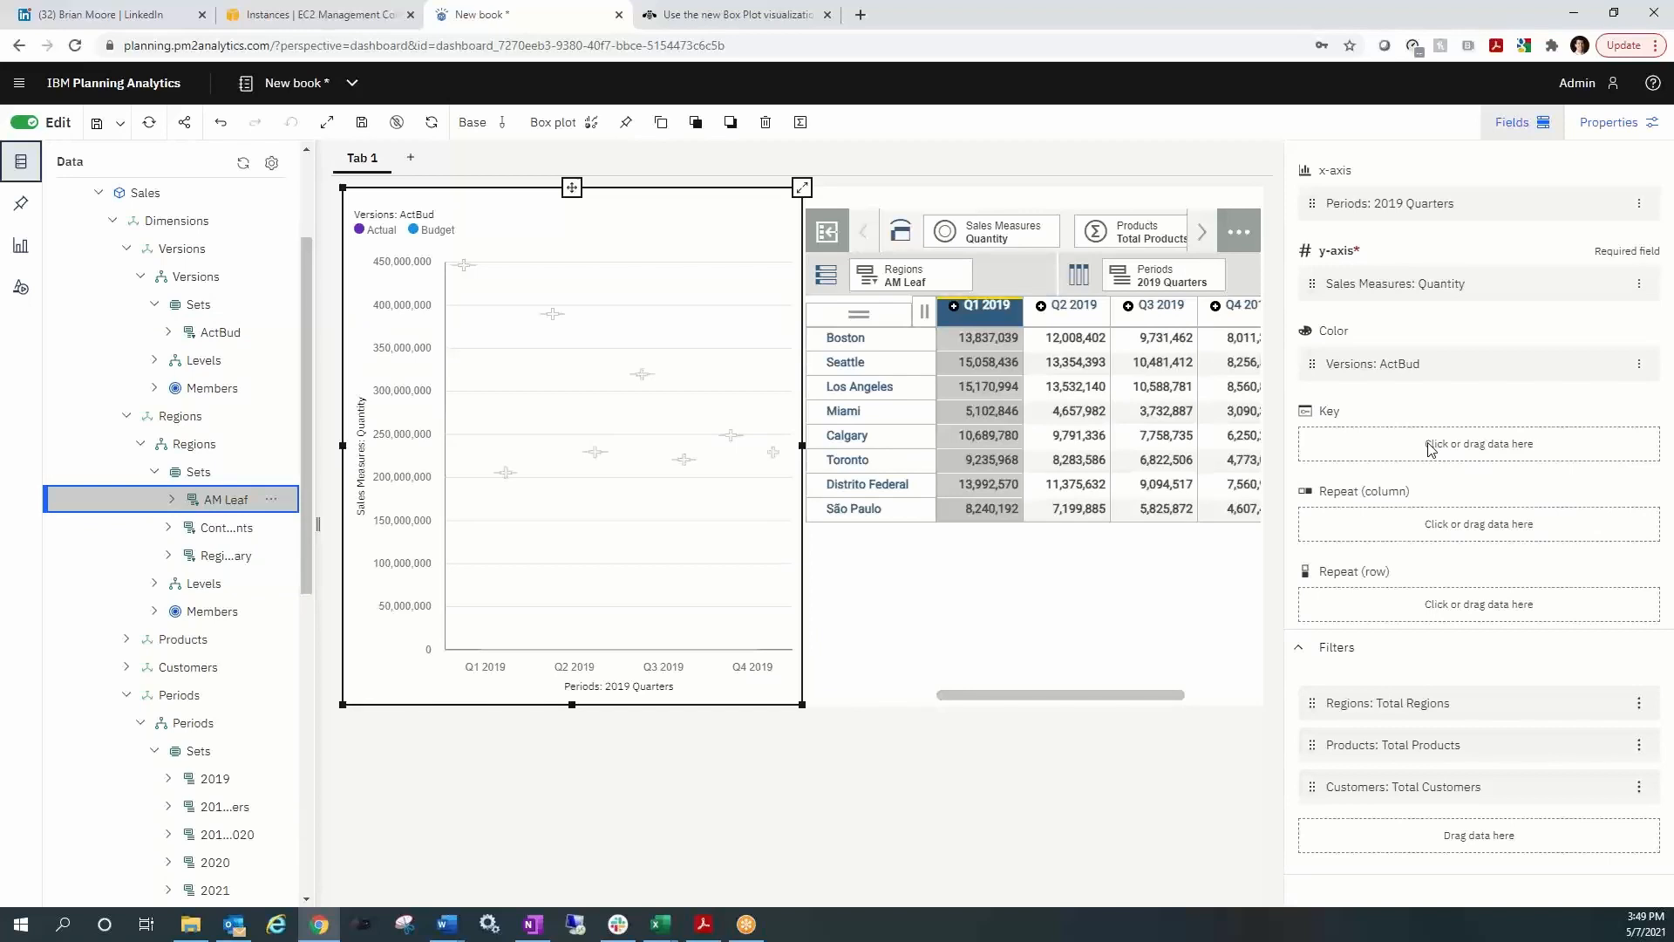
drag(1430, 449, 1430, 449)
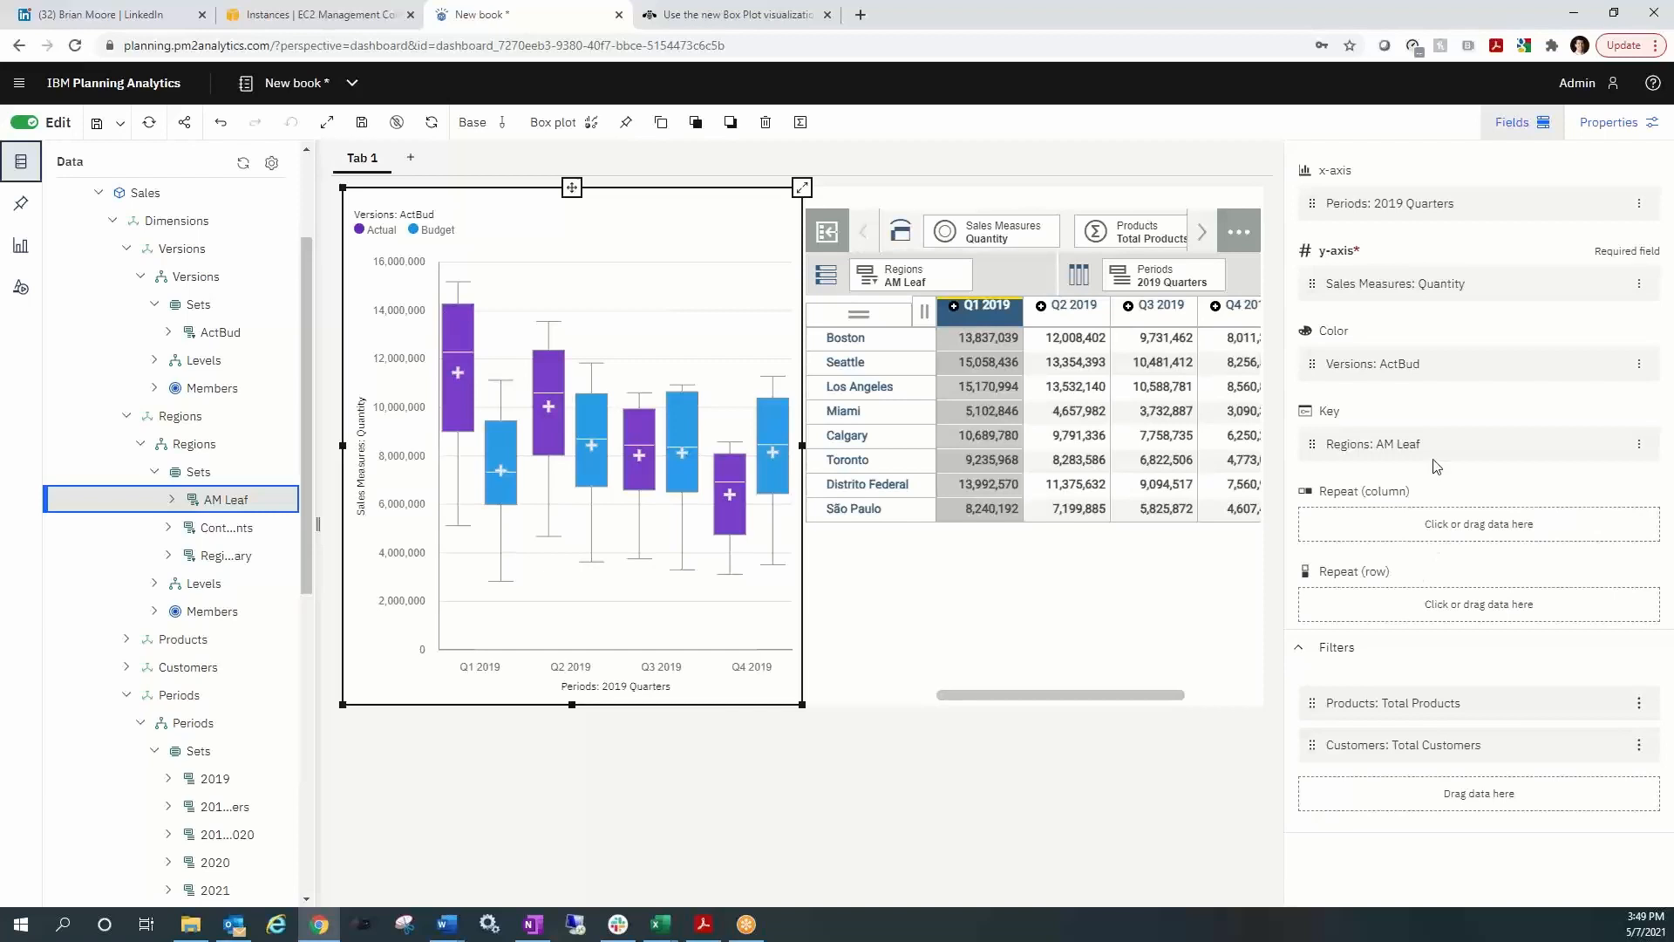
click(1518, 122)
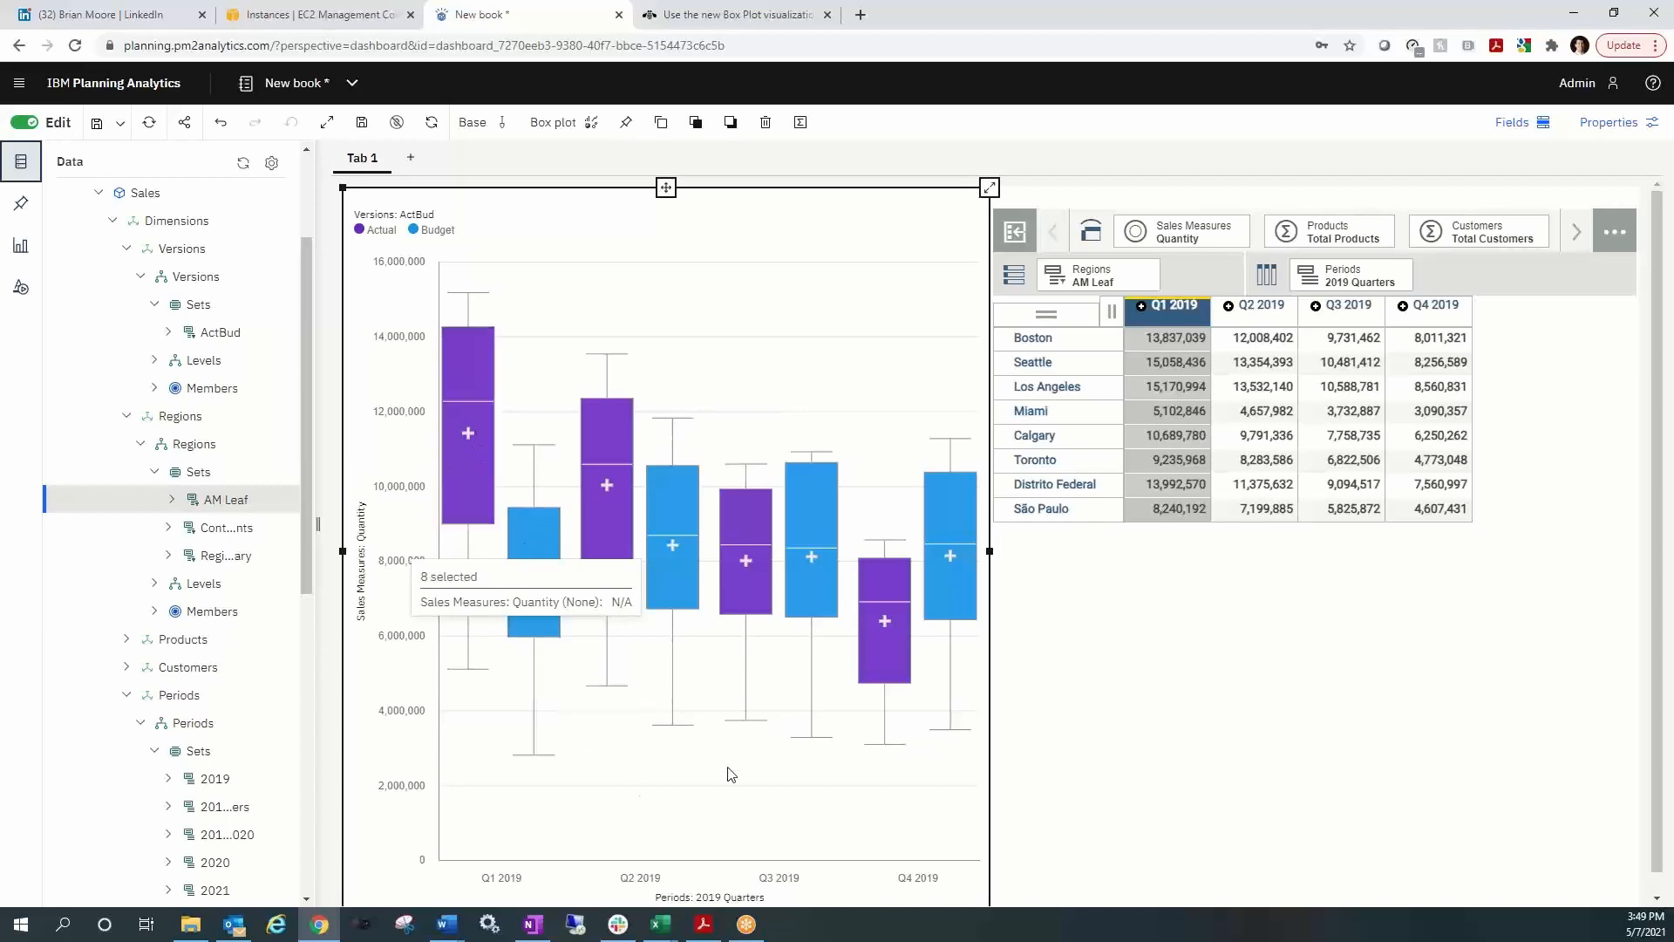
Create an Average calculation over all region rows from Boston to São Paulo in the exploration
click(1195, 628)
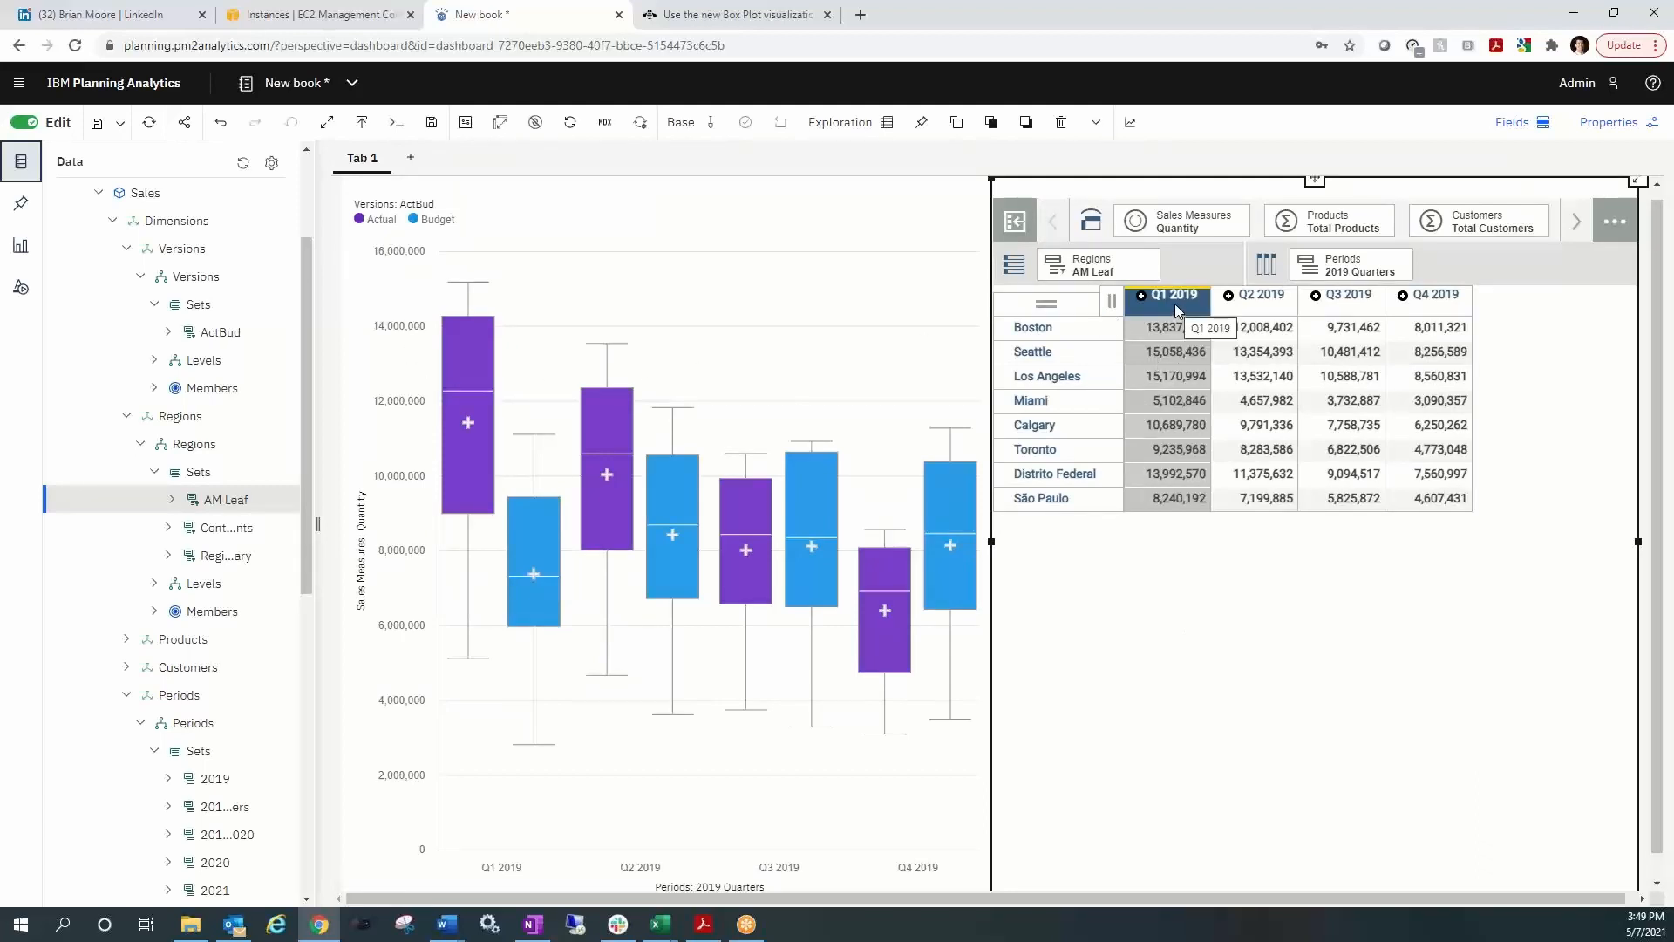
click(1046, 331)
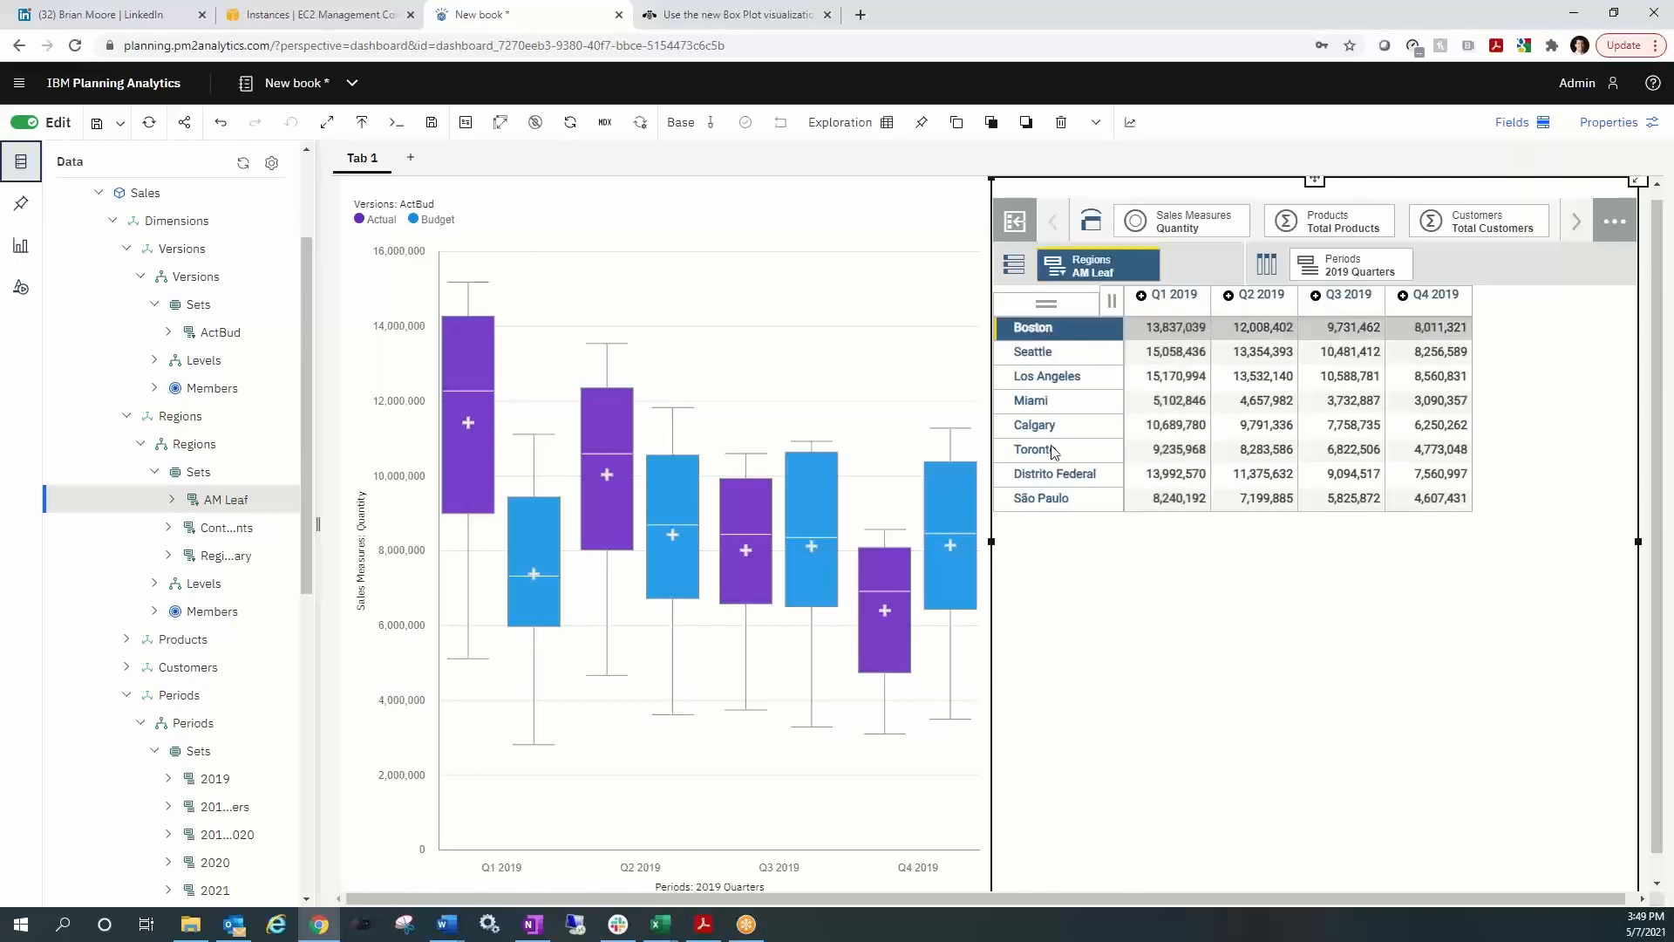
shift+click(1053, 499)
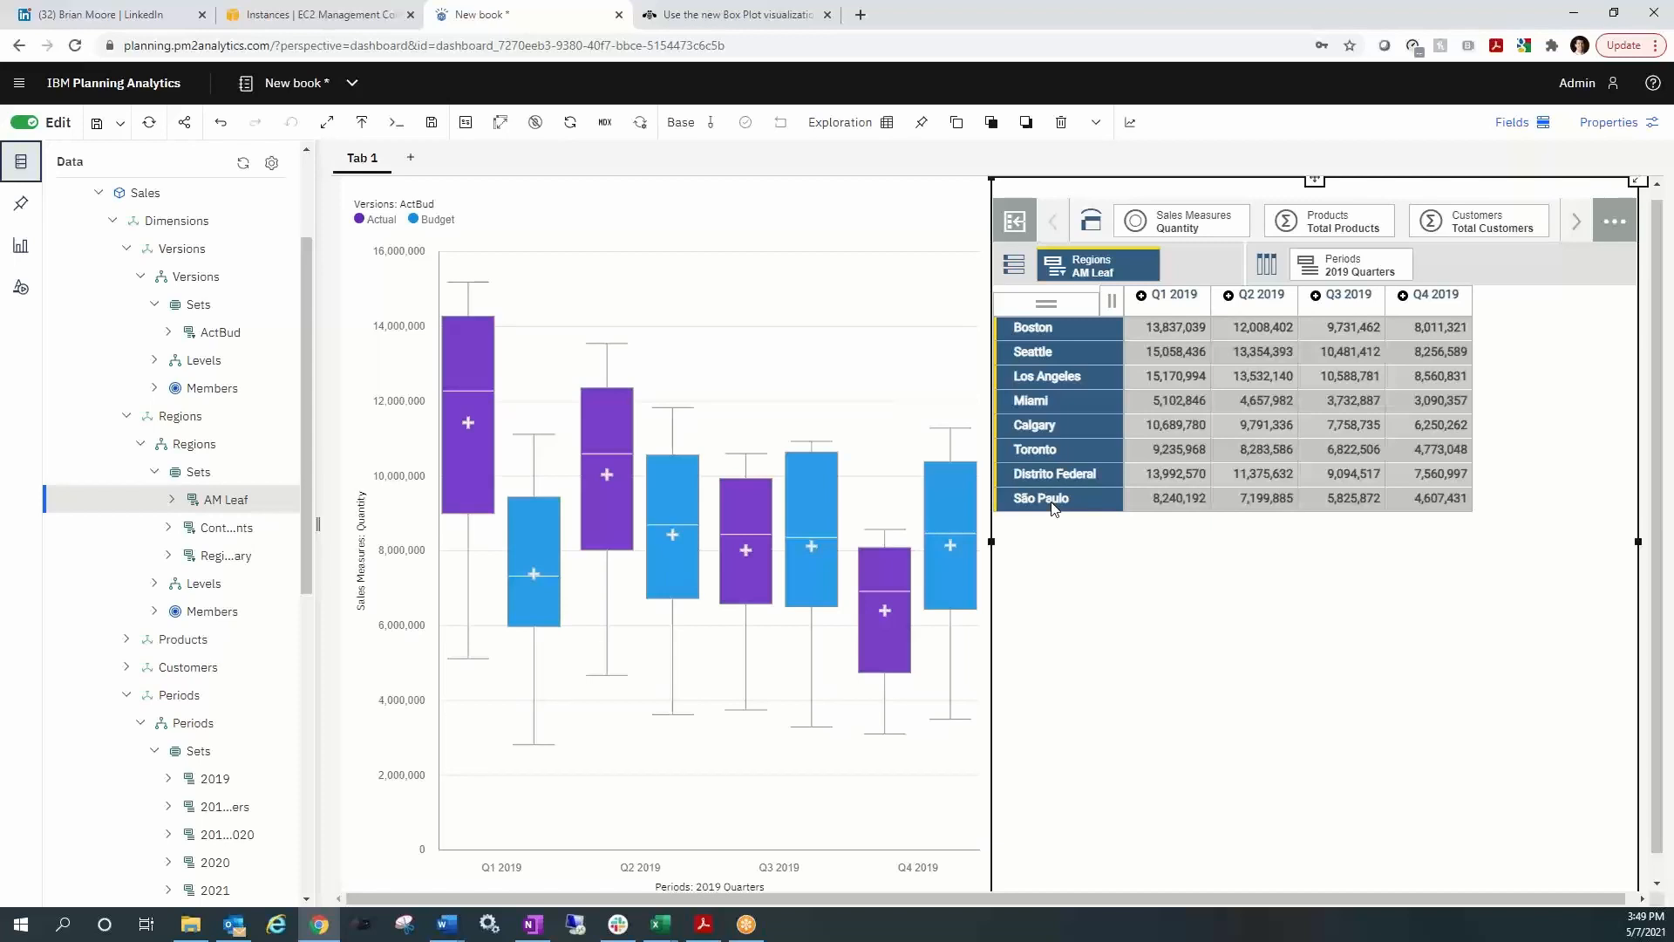
right_click(1053, 505)
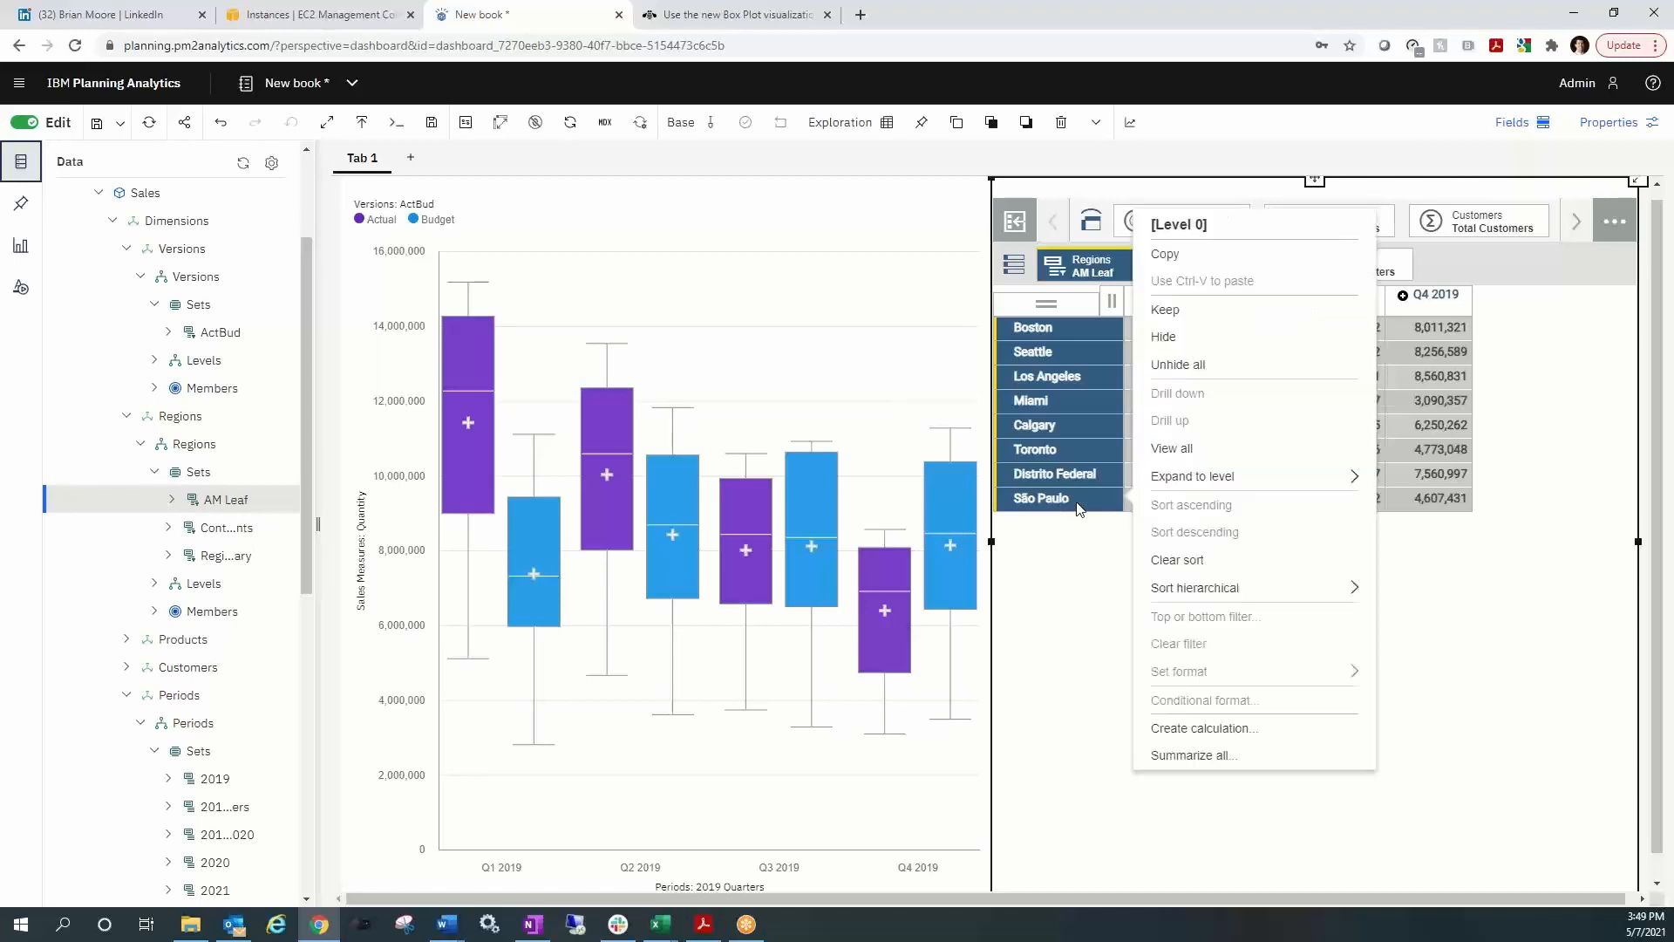
click(1216, 727)
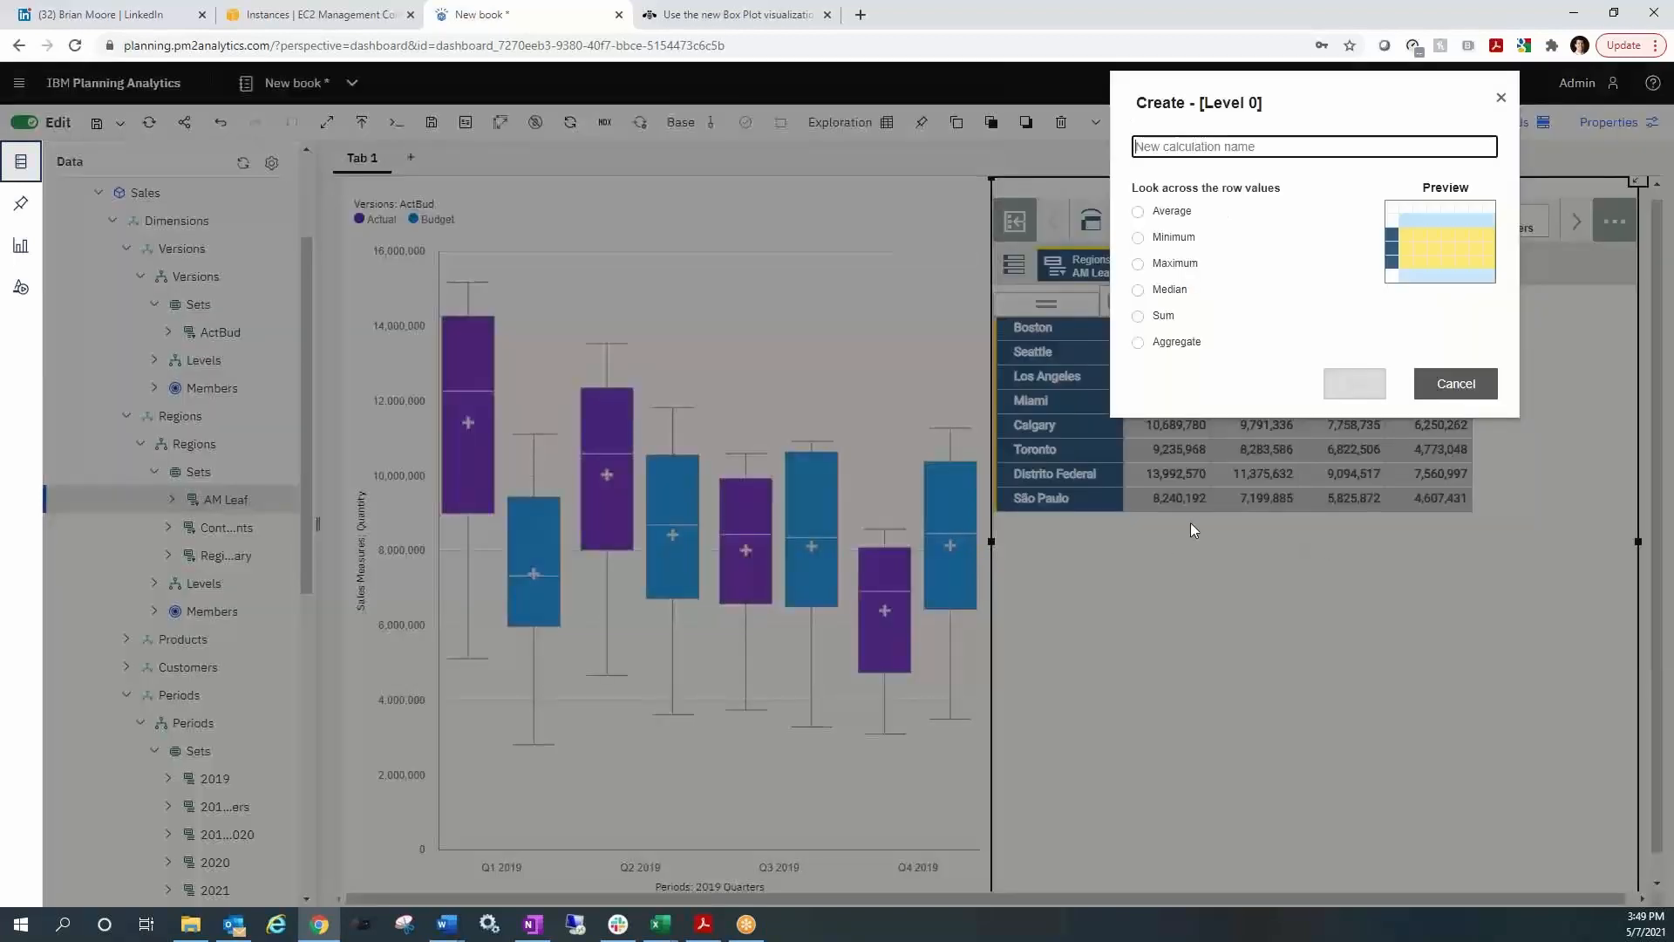
click(1139, 211)
click(1353, 388)
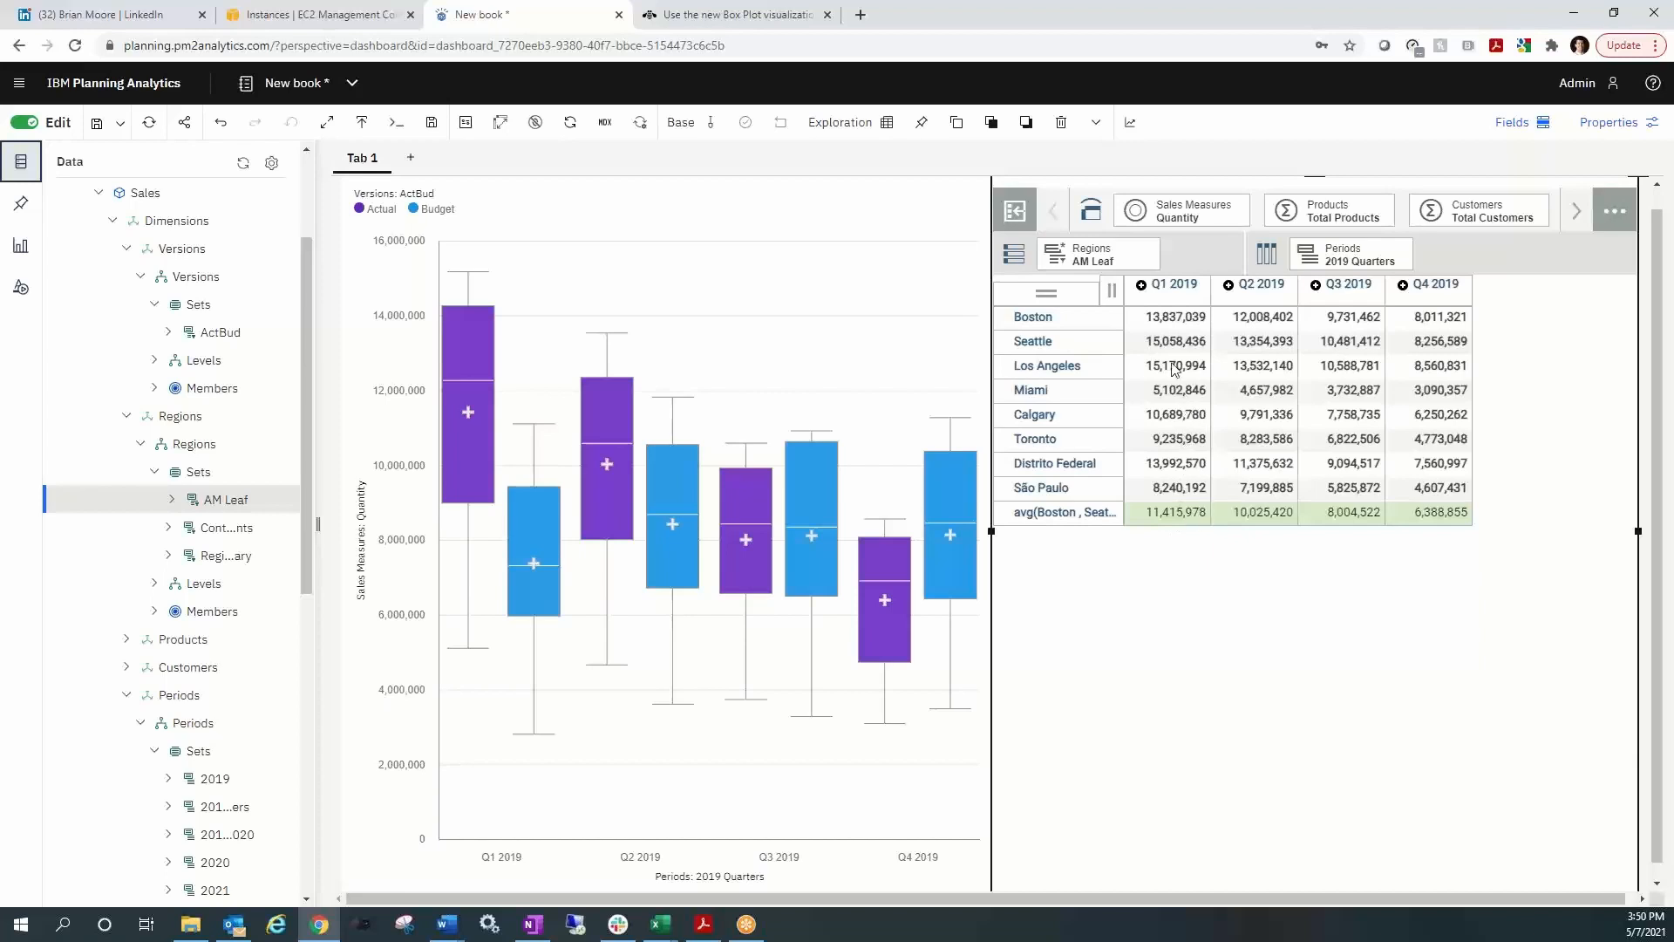
Sort the exploration's rows in ascending order by the Q1 2019 column
click(1181, 300)
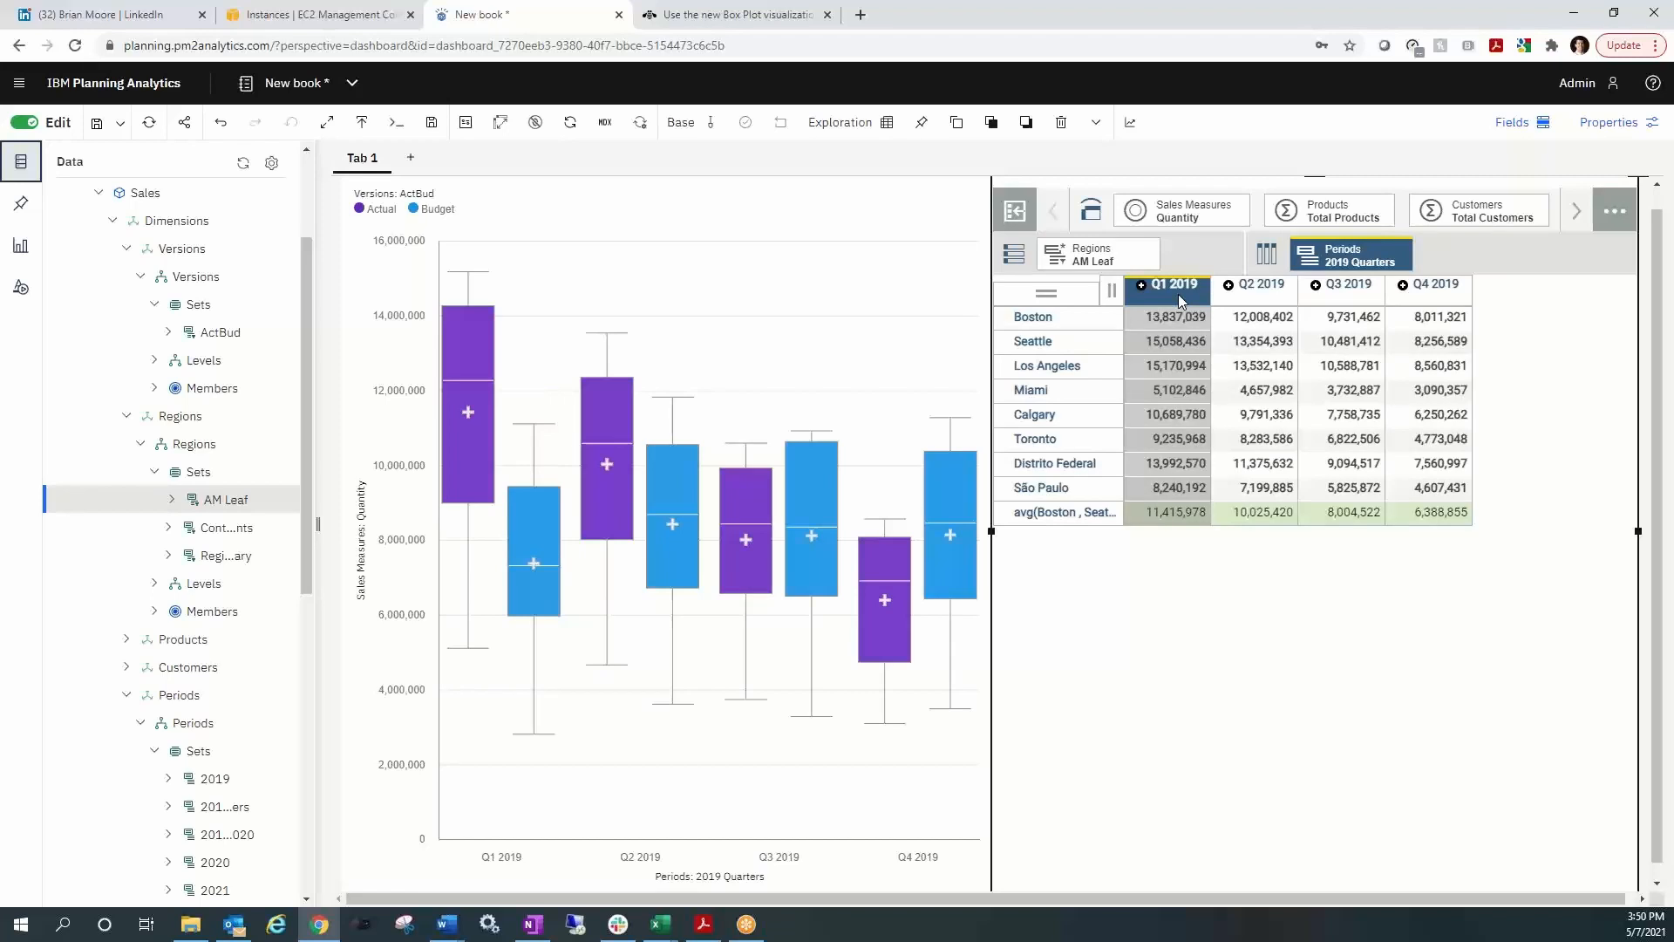
right_click(1181, 300)
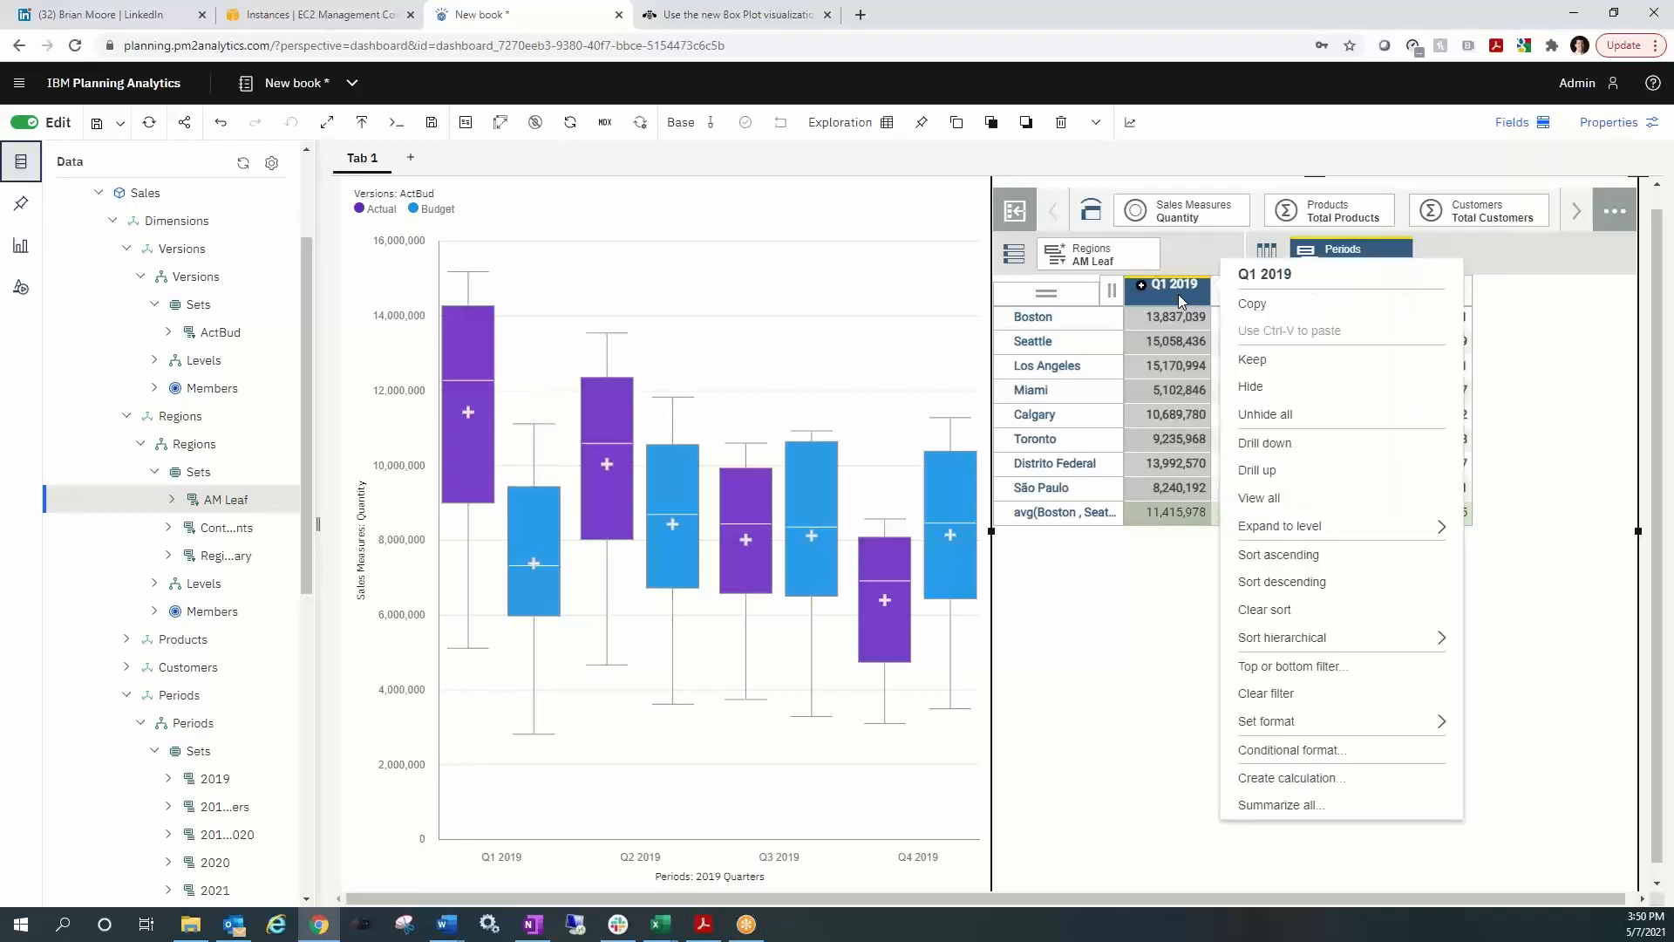
click(1279, 557)
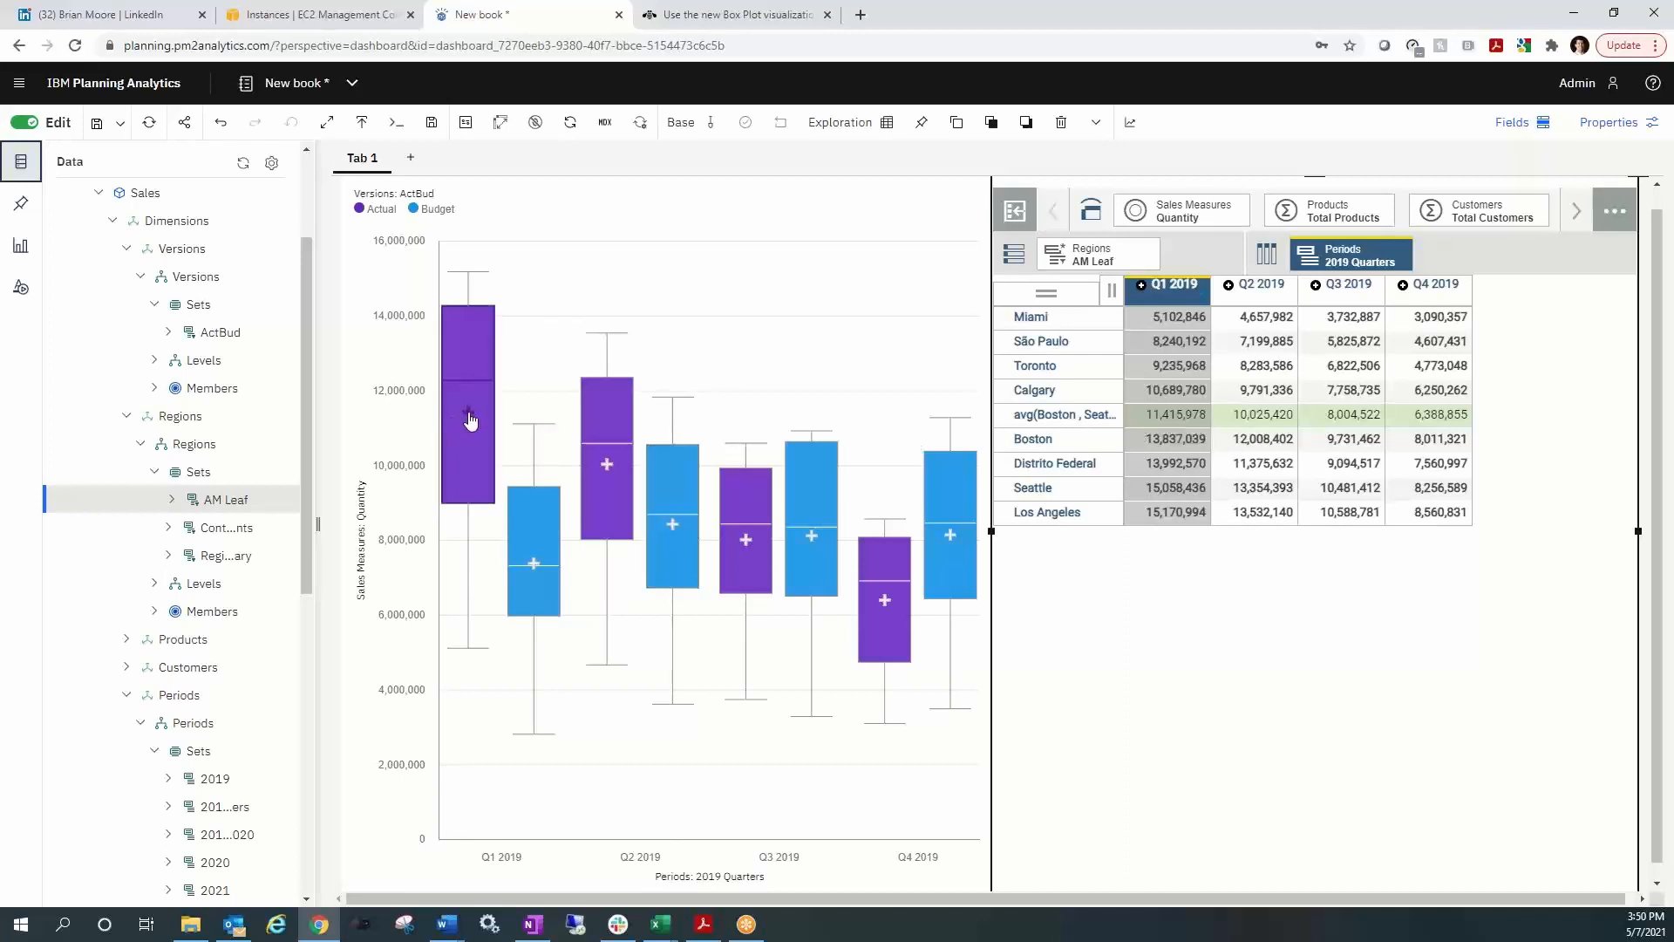
Examine the Q1 2019 Actual box, its mean marker and whiskers against the sorted exploration values
mouse_move(470, 420)
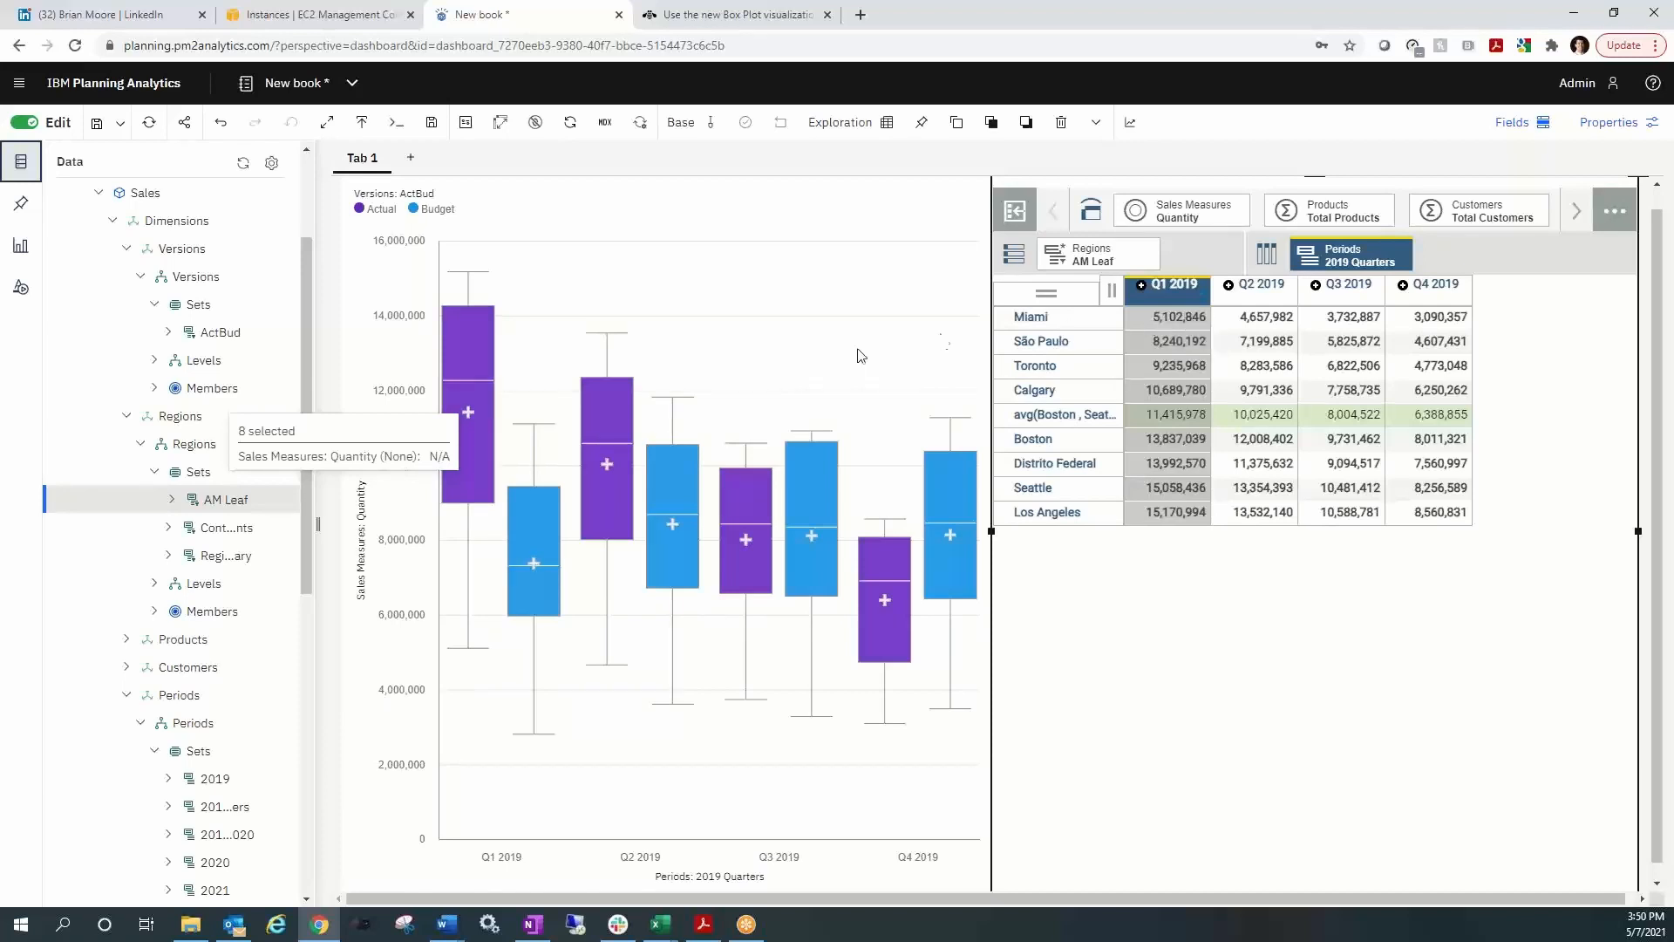
click(476, 698)
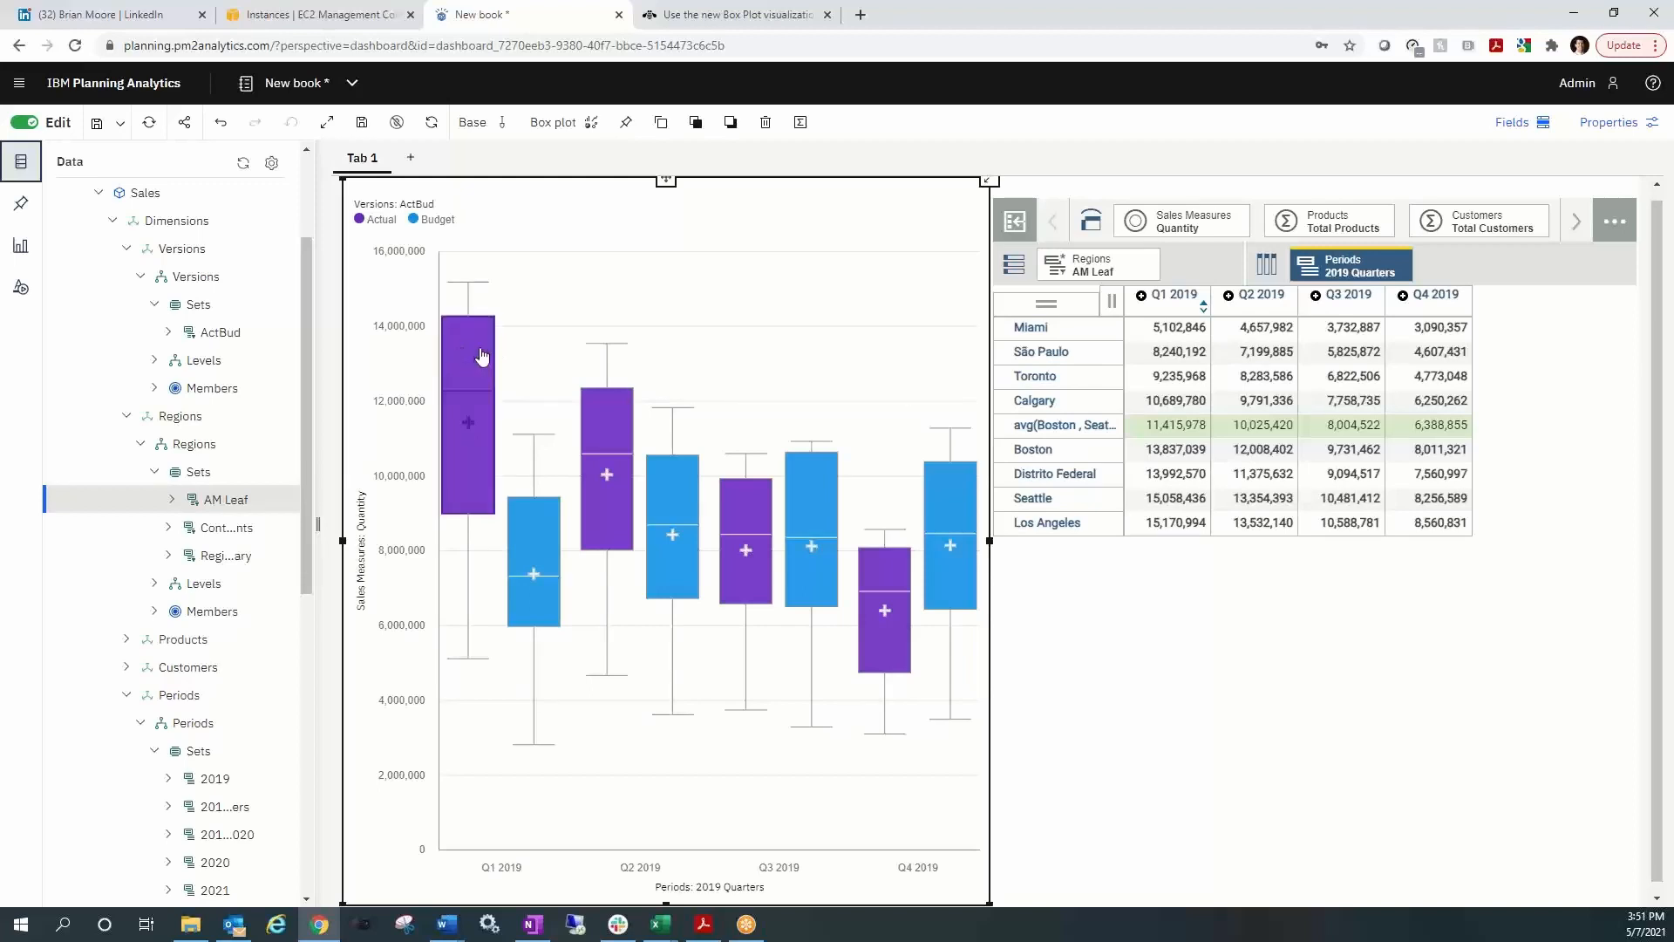
mouse_move(476, 366)
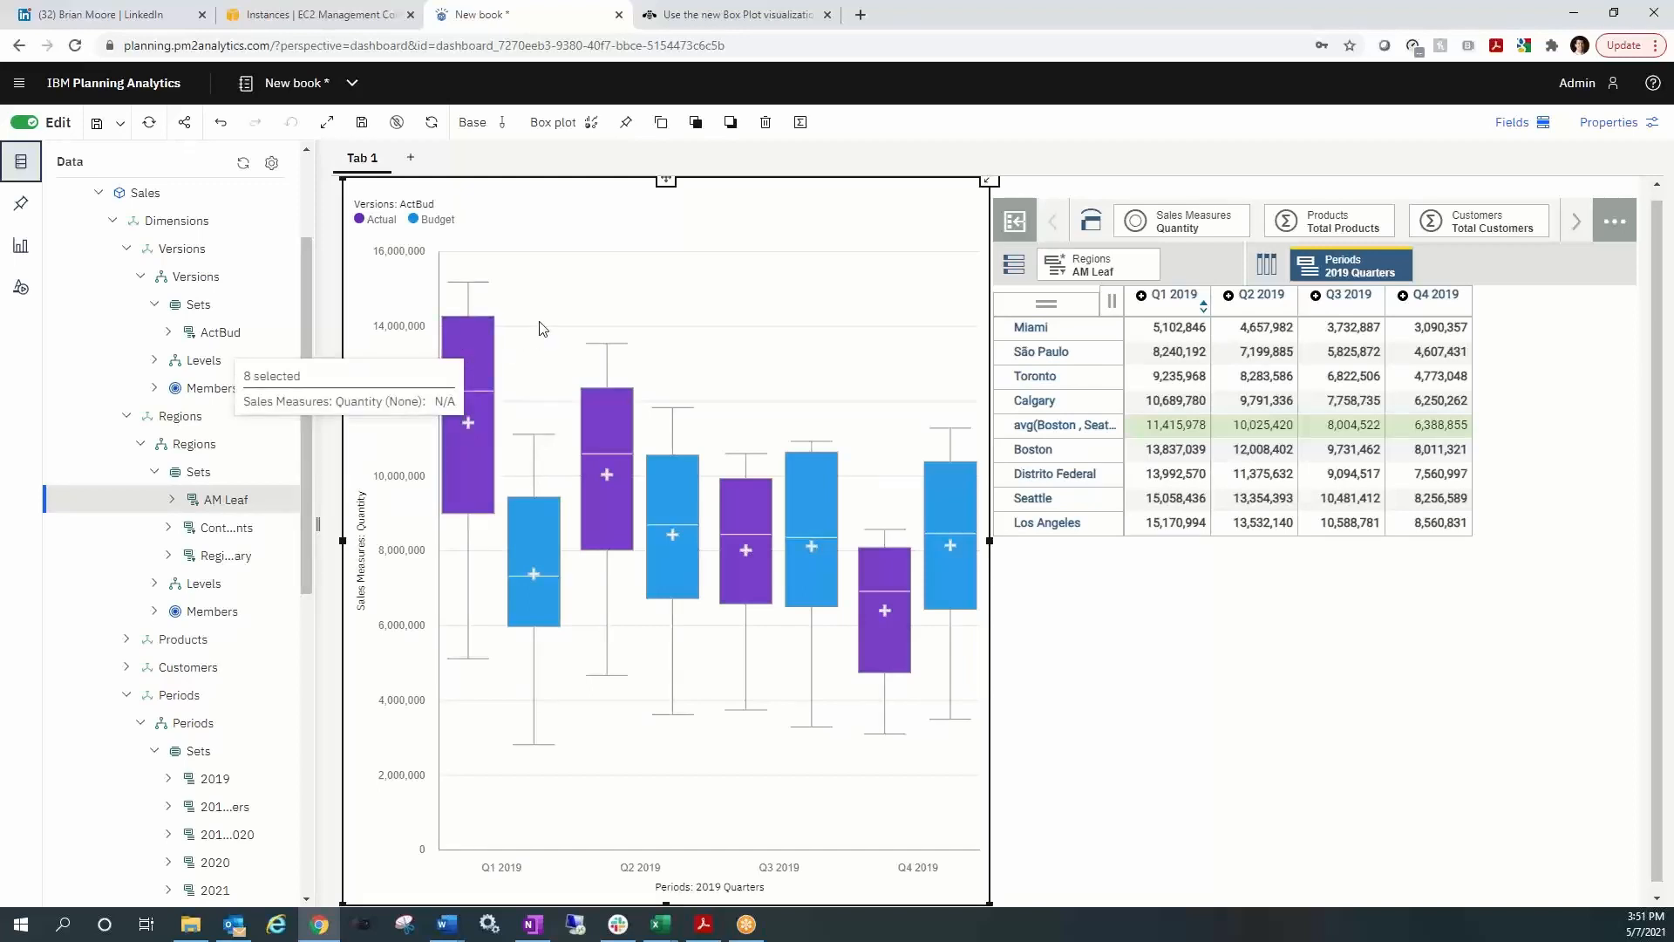